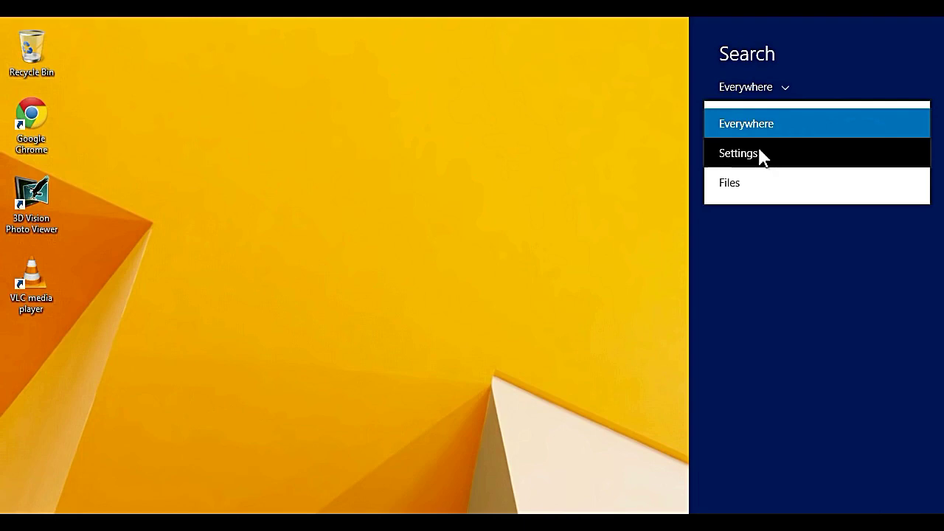
# Step: Find the power-saving settings with a settings search for "power" and switch to the High performance plan
pyautogui.click(761, 155)
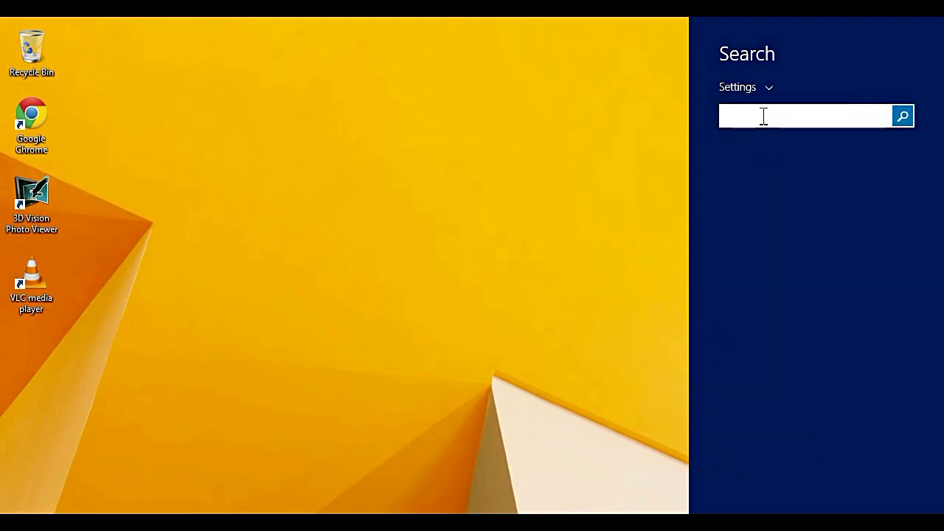
pyautogui.write('po')
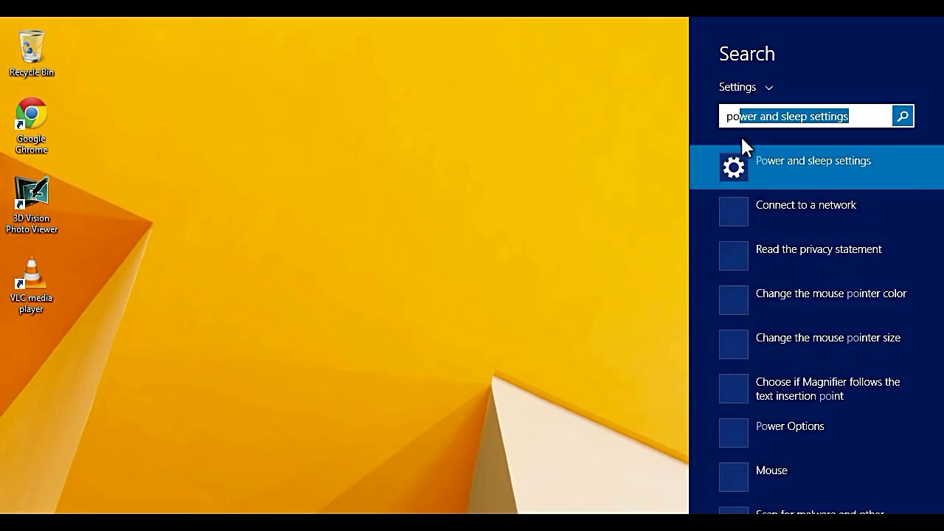
pyautogui.write('wer')
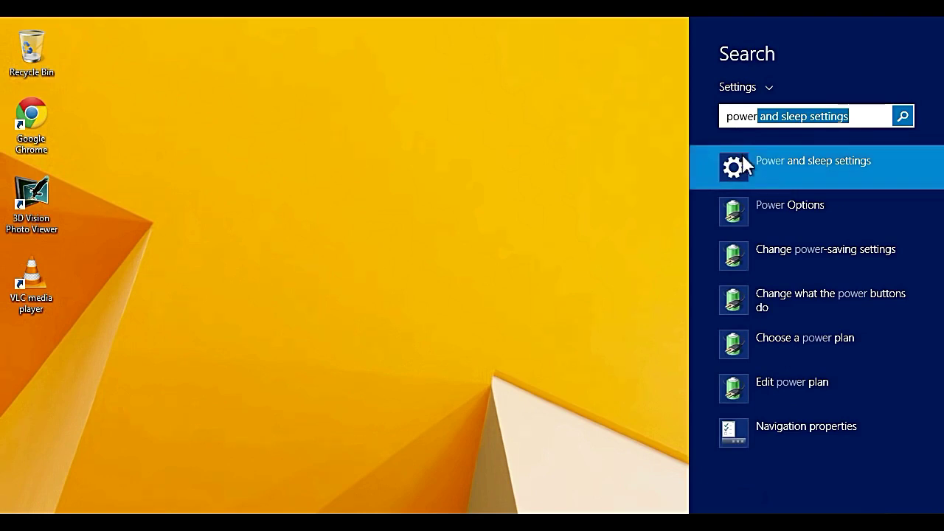
pyautogui.click(812, 258)
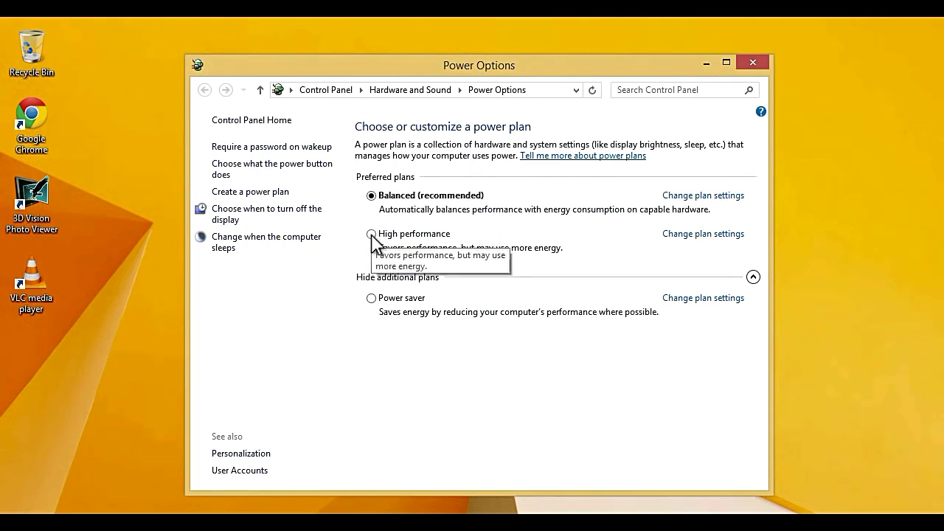
pyautogui.click(371, 234)
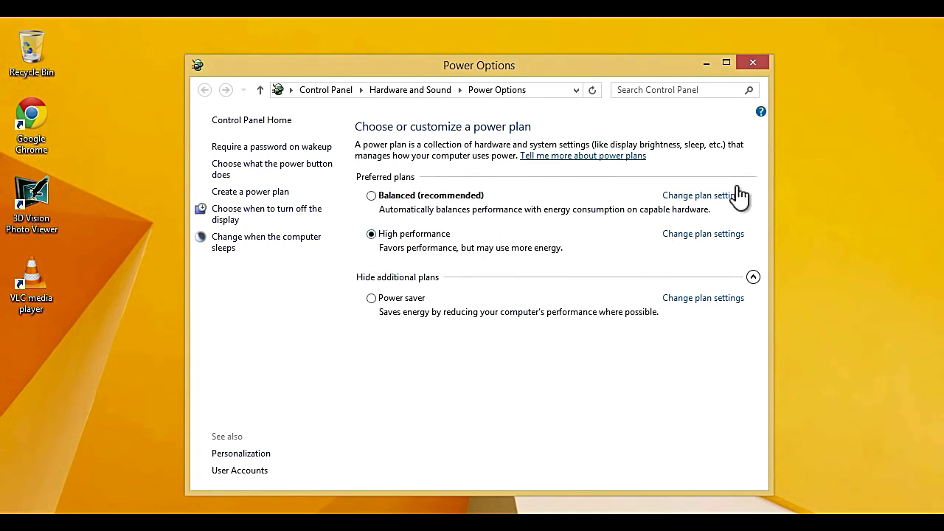
pyautogui.click(752, 63)
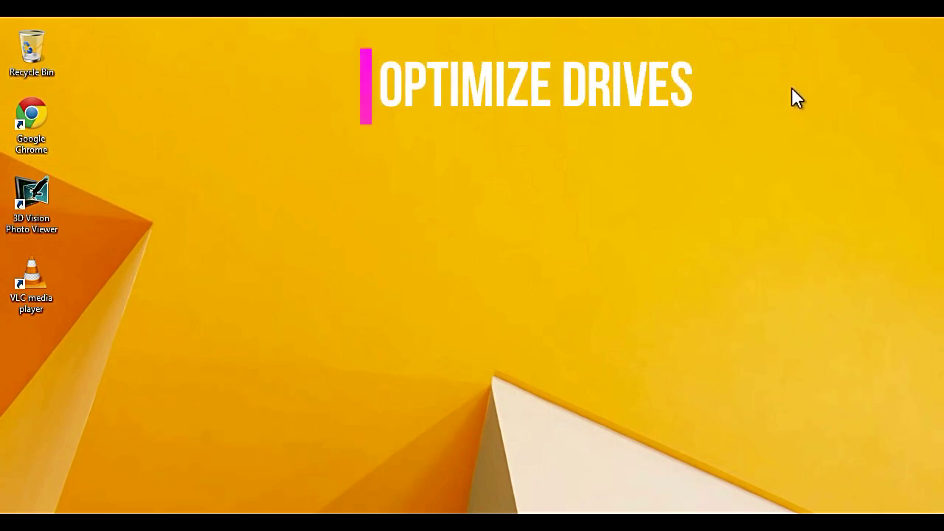
# Step: Find the defragment and optimize tool with a settings search for "defrag" and optimize drive C:
pyautogui.moveTo(942, 30)
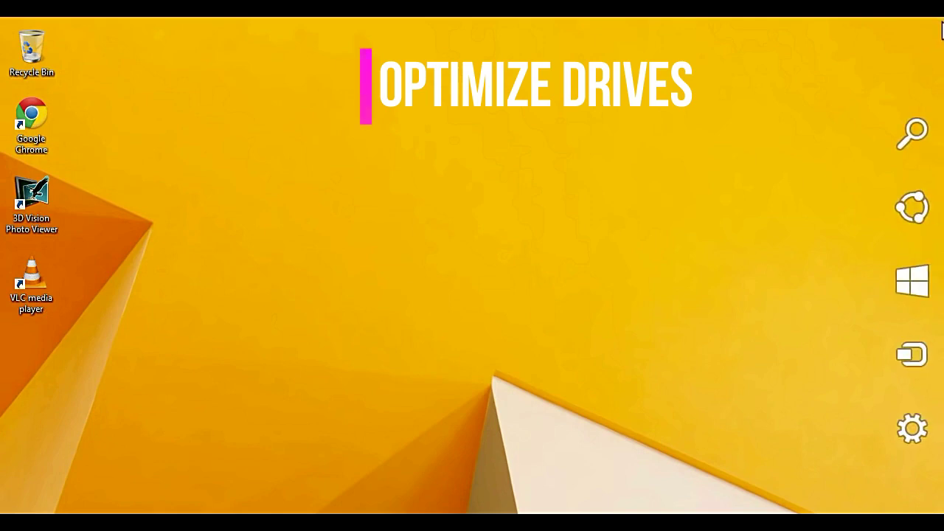
pyautogui.click(920, 137)
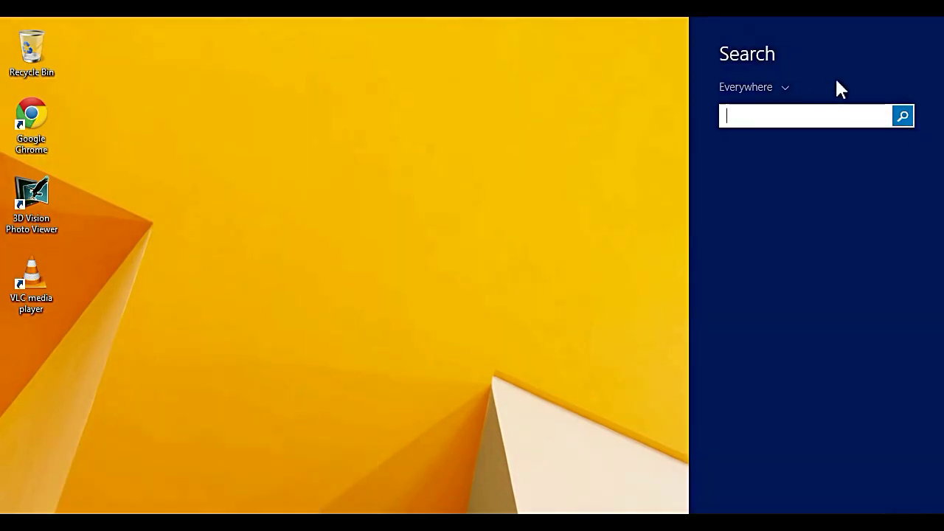
pyautogui.click(787, 90)
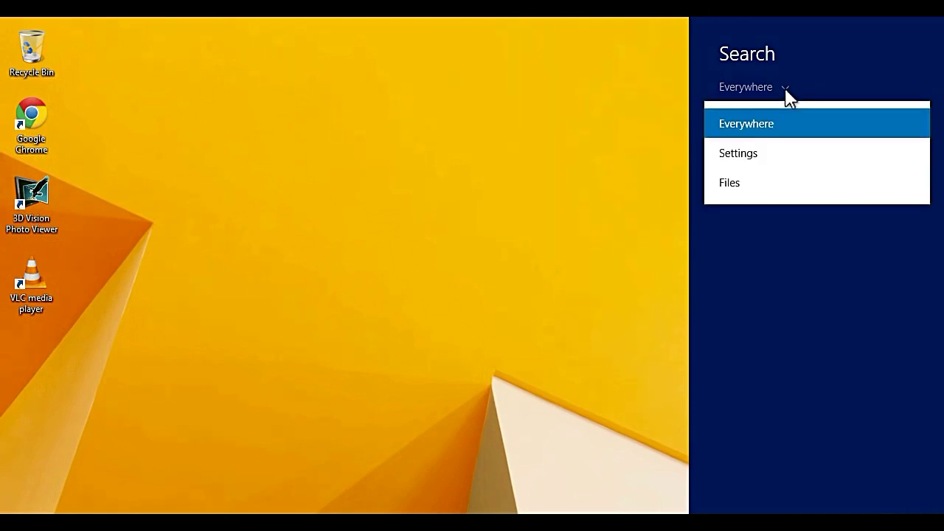
pyautogui.click(768, 153)
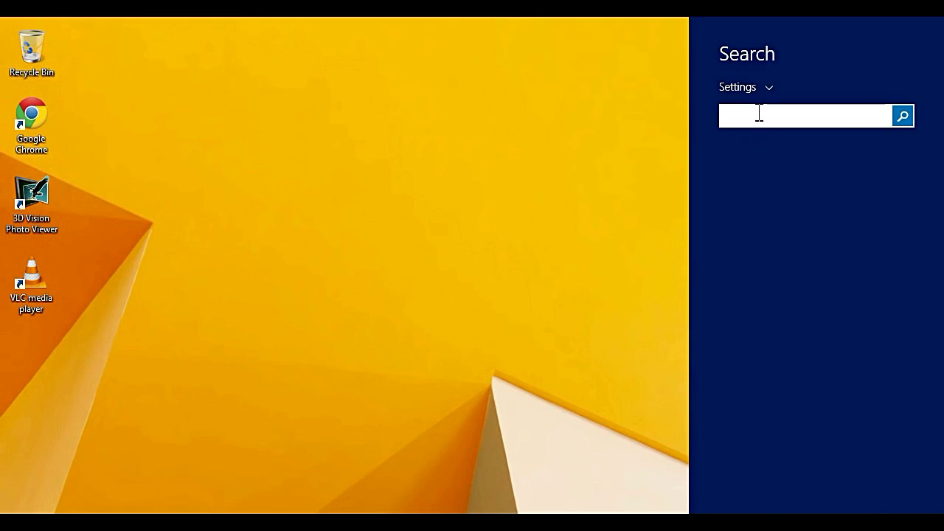
pyautogui.click(759, 114)
pyautogui.write('defr')
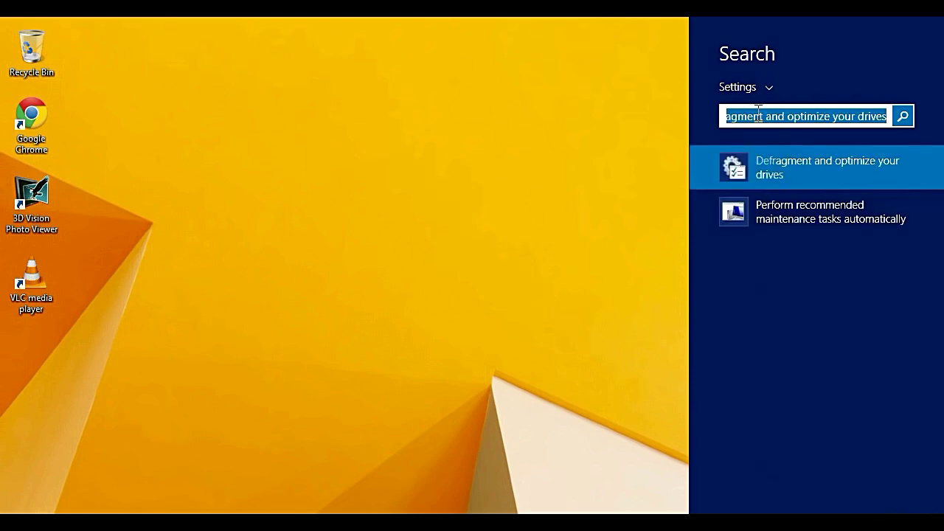
pyautogui.write('ag')
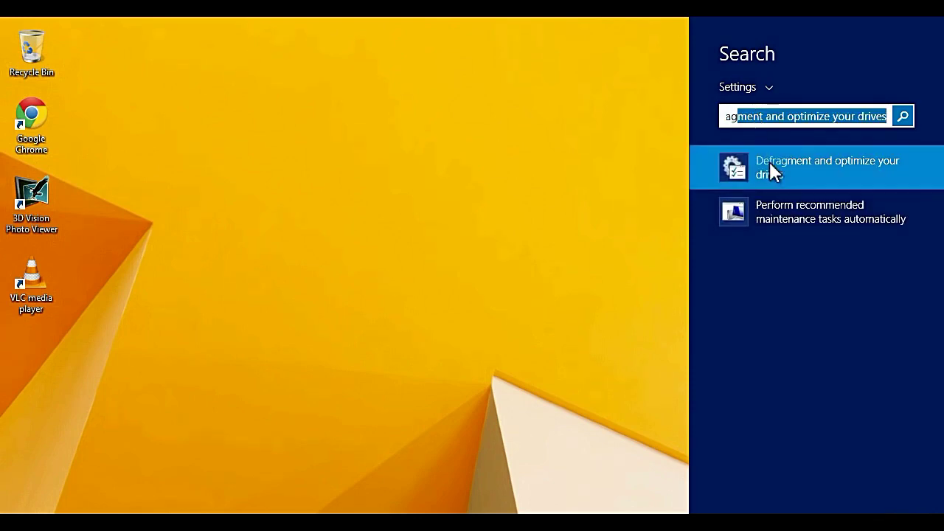
pyautogui.click(849, 169)
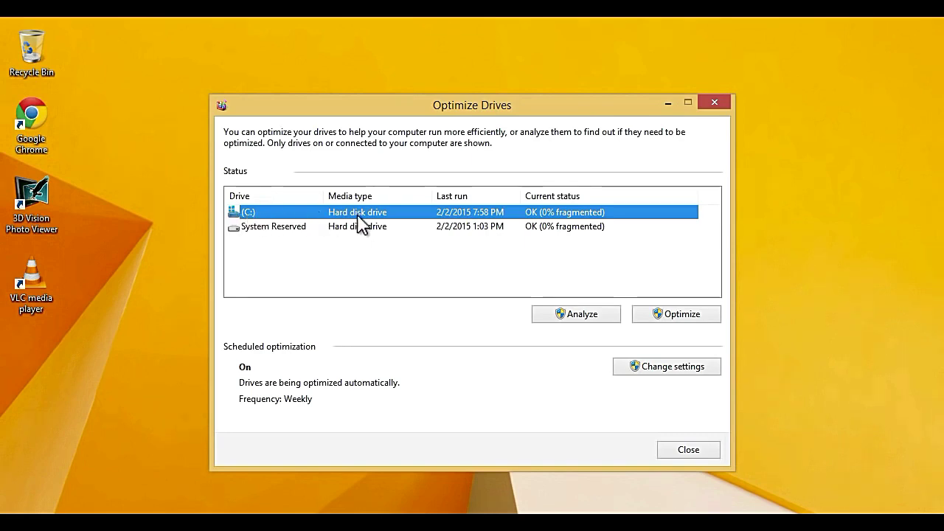
pyautogui.click(682, 315)
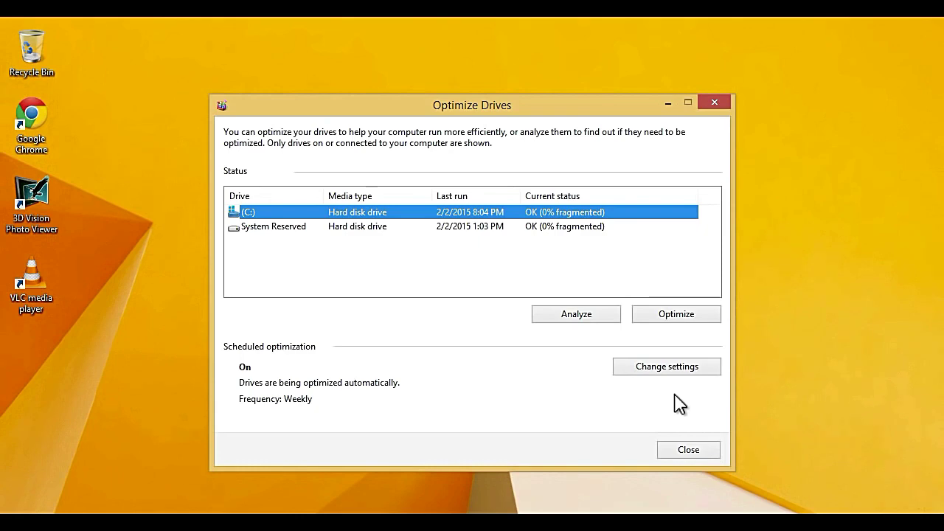
pyautogui.click(687, 451)
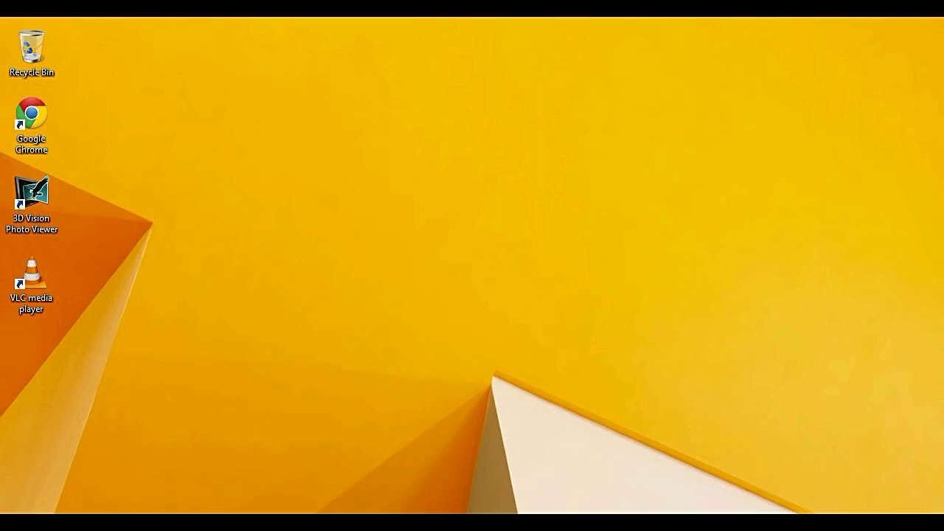
# Step: Search the settings for "disk cleanup" and open the option to free up disk space by deleting unnecessary files
pyautogui.moveTo(943, 18)
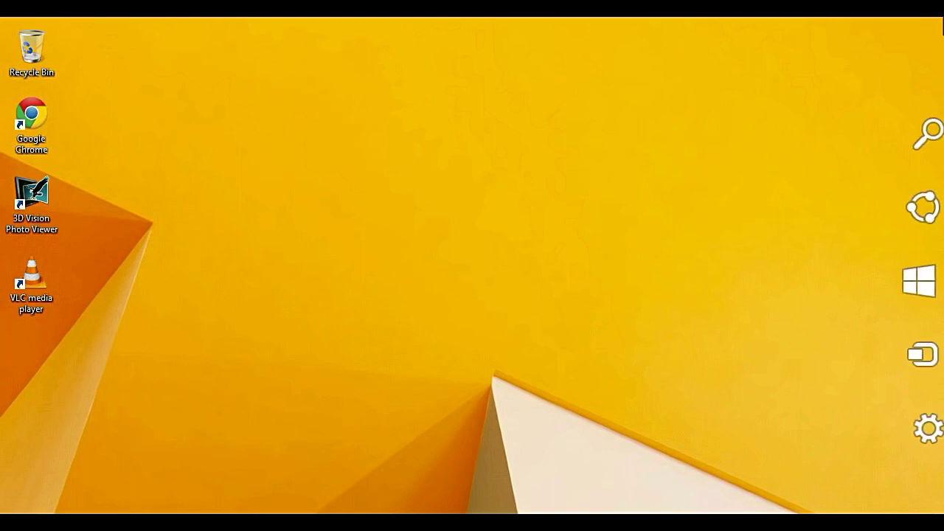
pyautogui.click(916, 137)
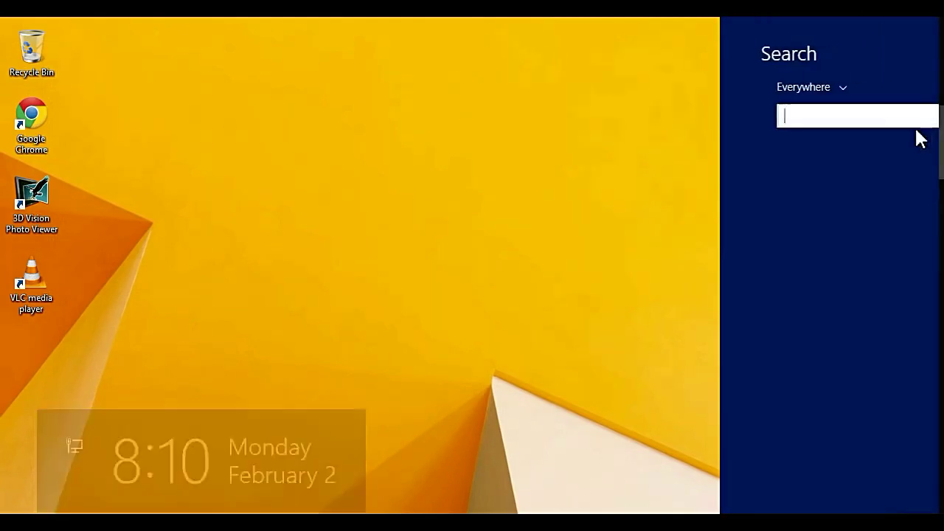
pyautogui.click(784, 91)
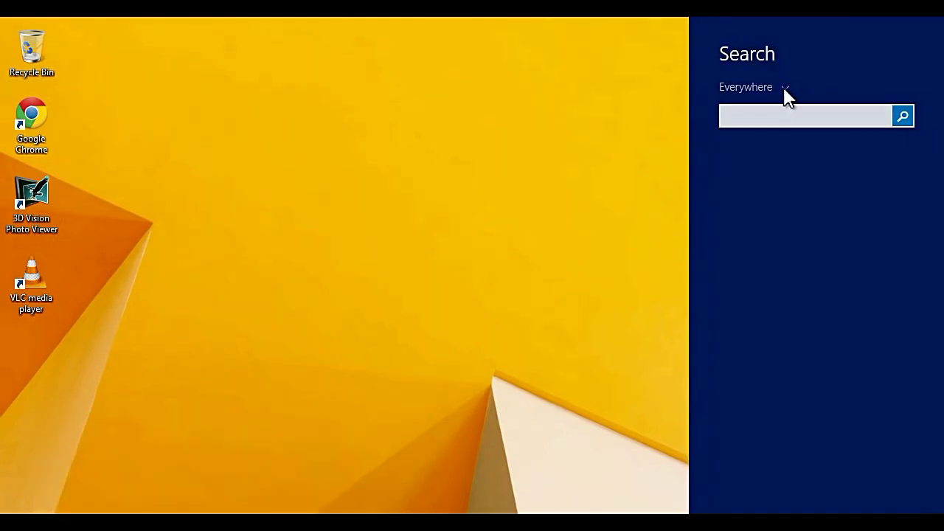
pyautogui.click(765, 155)
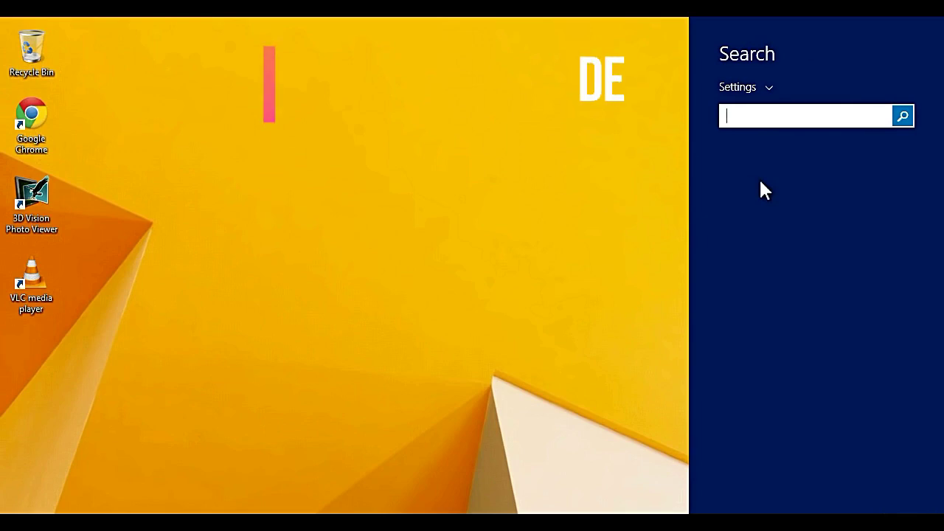
pyautogui.write('disk')
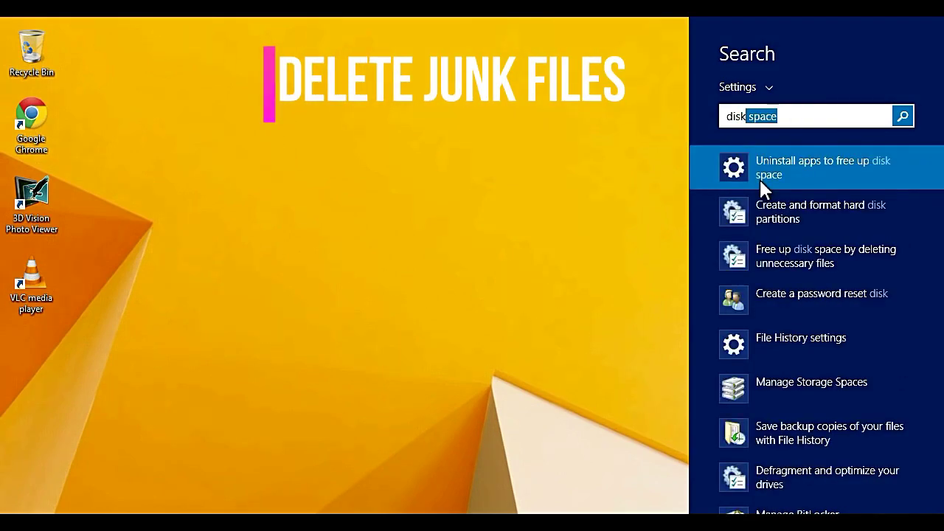
pyautogui.write(' cleanup')
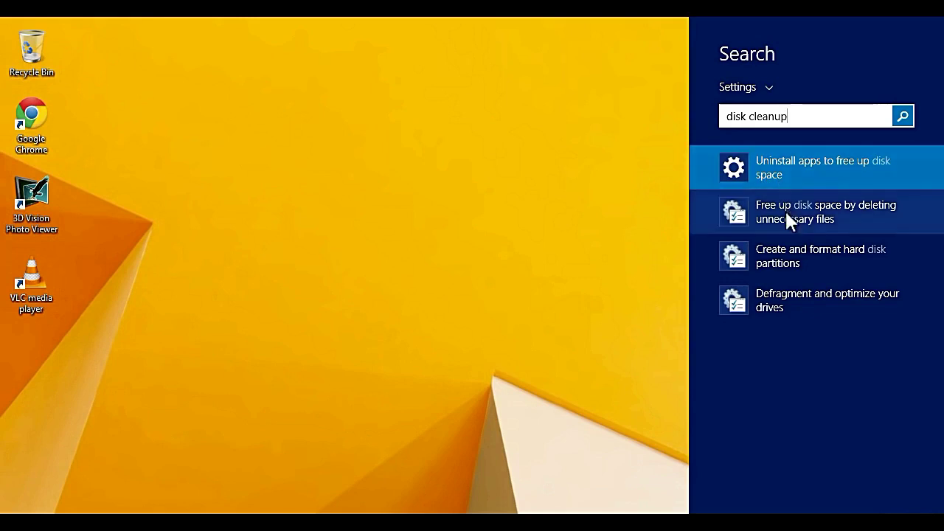
pyautogui.click(837, 214)
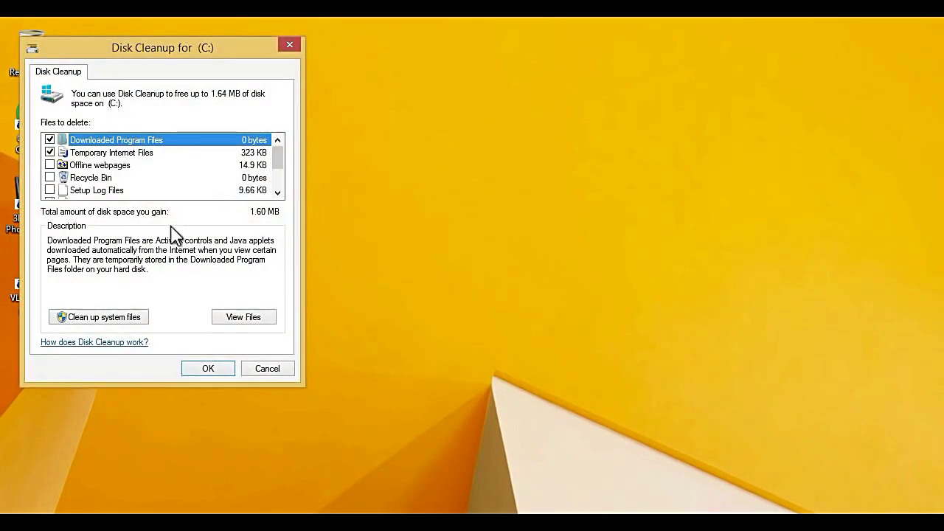
# Step: Include system files in the cleanup of drive C: and permanently delete the preselected file categories, keeping Temporary files selected
pyautogui.click(107, 322)
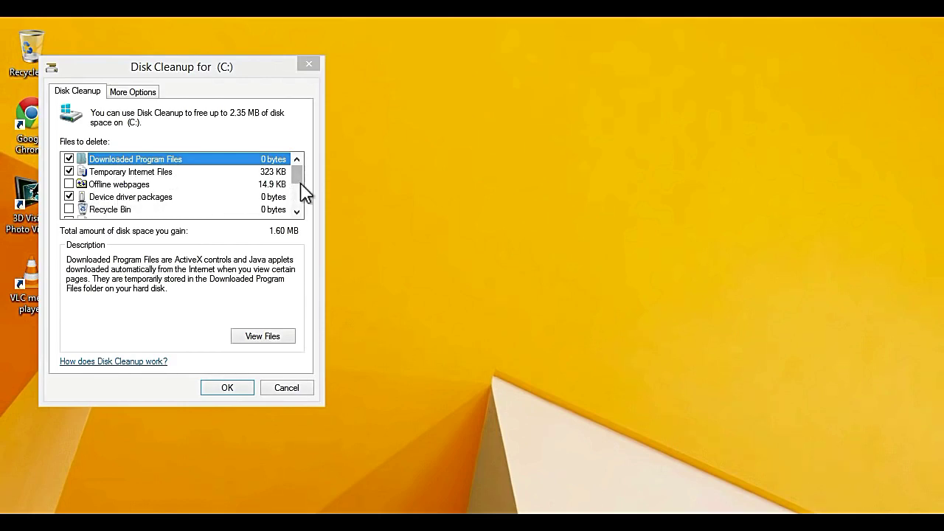
pyautogui.click(296, 212)
pyautogui.click(296, 211)
pyautogui.click(296, 211)
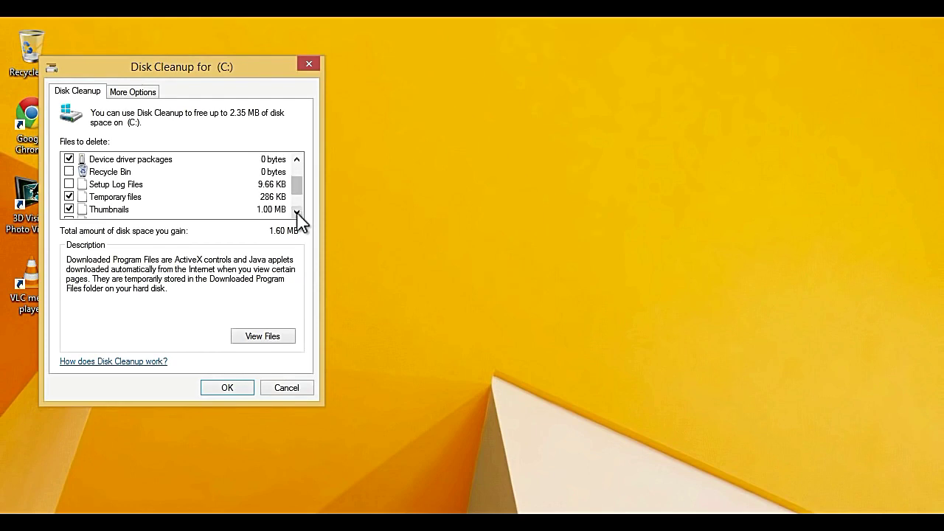
pyautogui.click(296, 211)
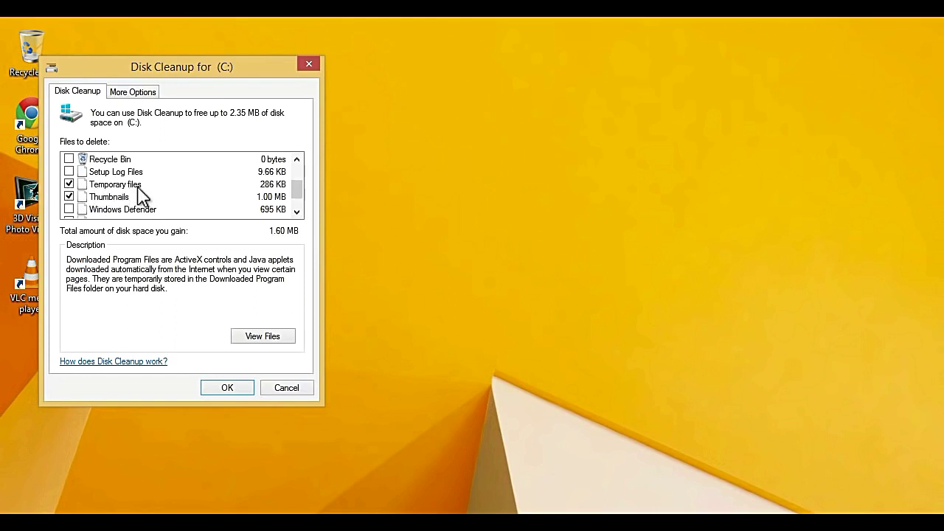
pyautogui.click(70, 184)
pyautogui.click(69, 185)
pyautogui.click(228, 388)
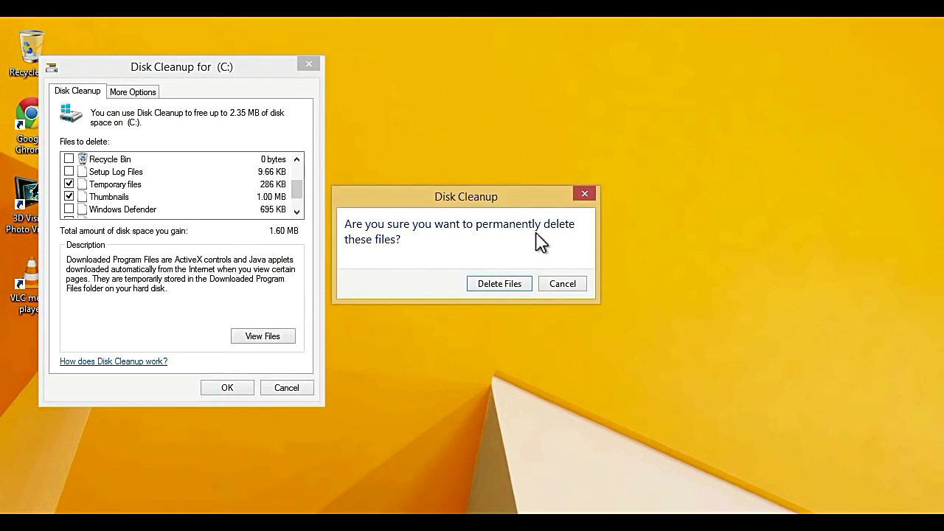
pyautogui.click(501, 283)
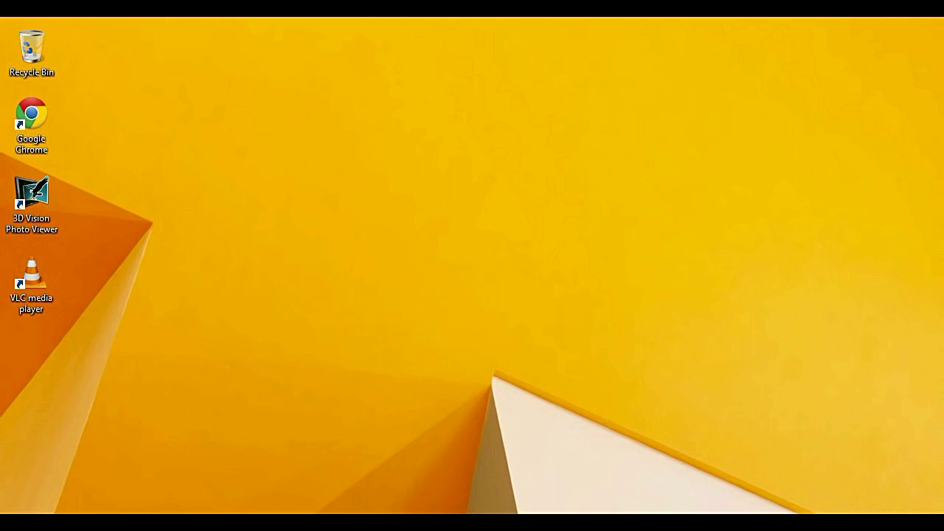
# Step: Open Task Manager and display its list of startup programs
pyautogui.rightClick(466, 523)
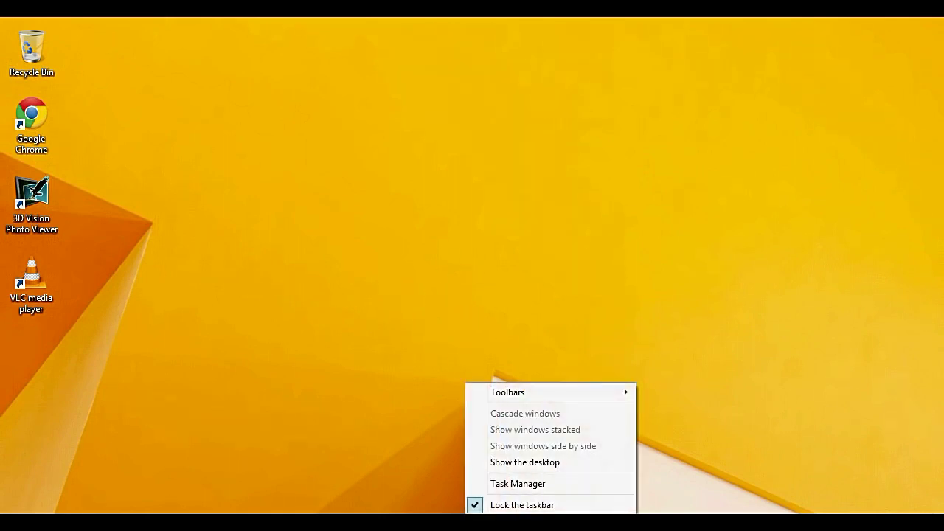
pyautogui.click(532, 485)
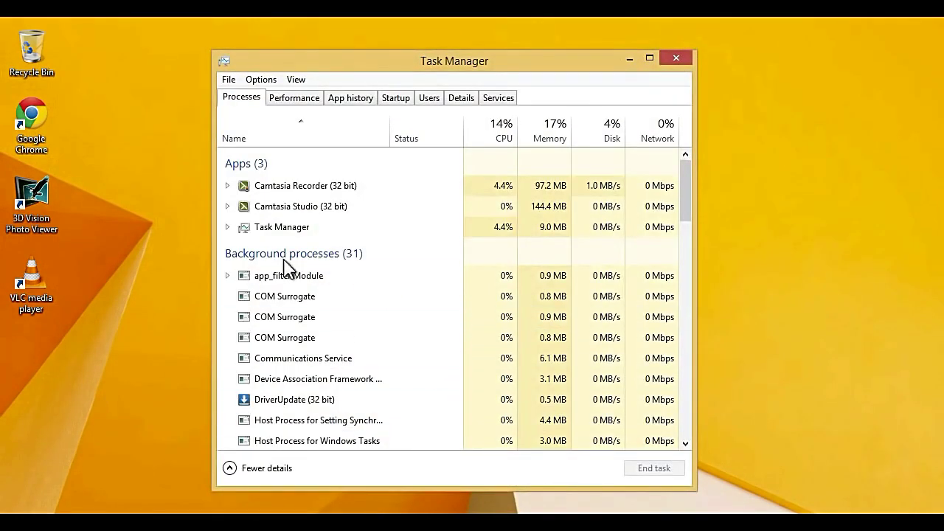
pyautogui.click(399, 100)
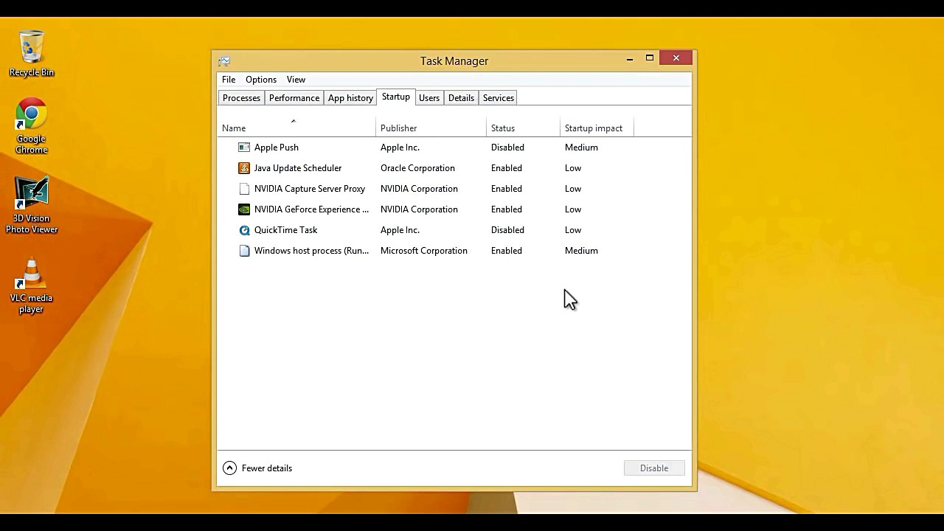
# Step: Enable QuickTime Task to run at startup
pyautogui.click(286, 235)
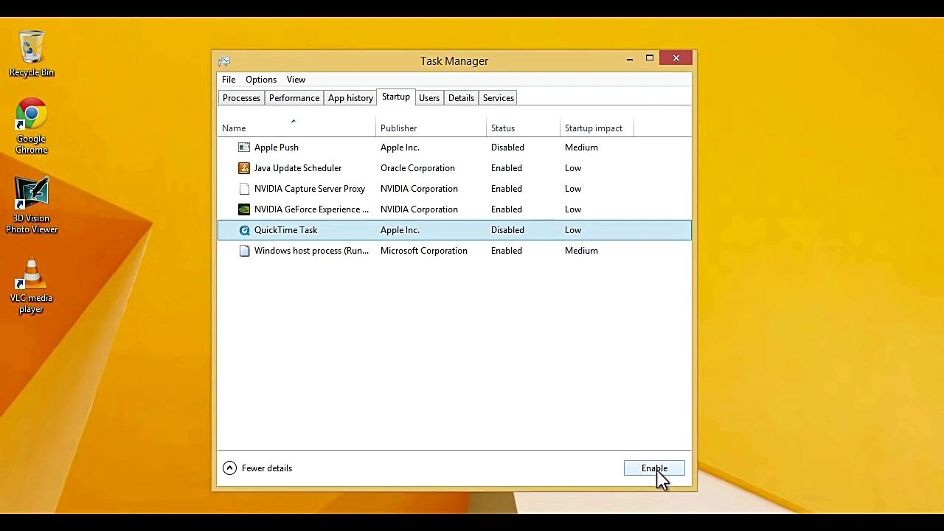
pyautogui.click(636, 474)
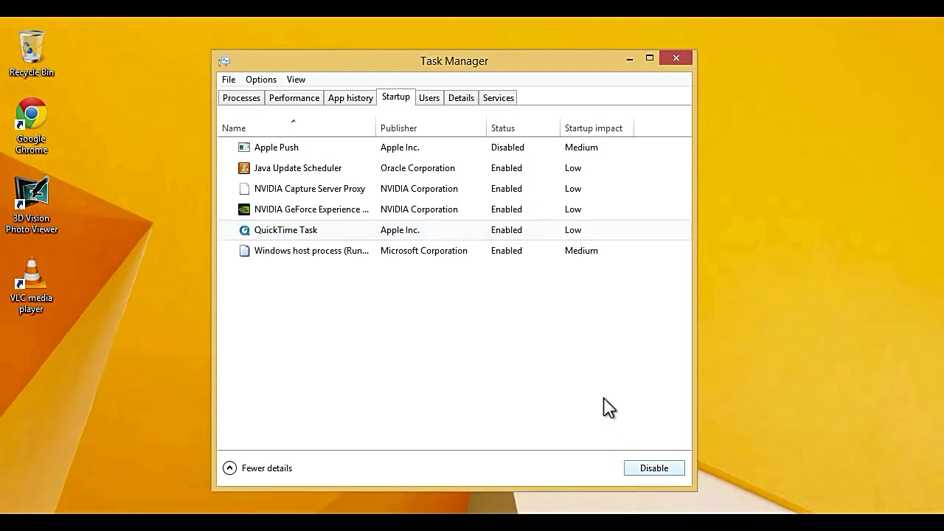
# Step: Disable QuickTime Task at startup and close Task Manager
pyautogui.click(515, 238)
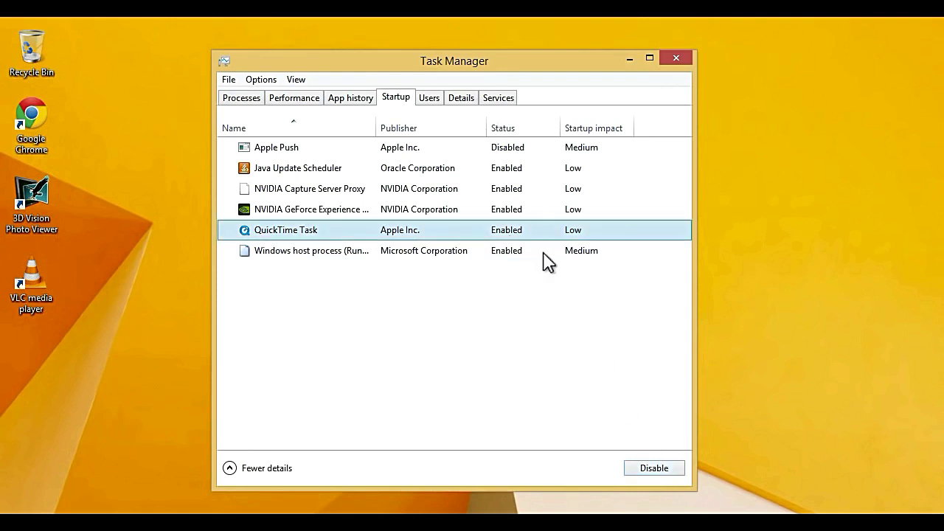
pyautogui.click(660, 472)
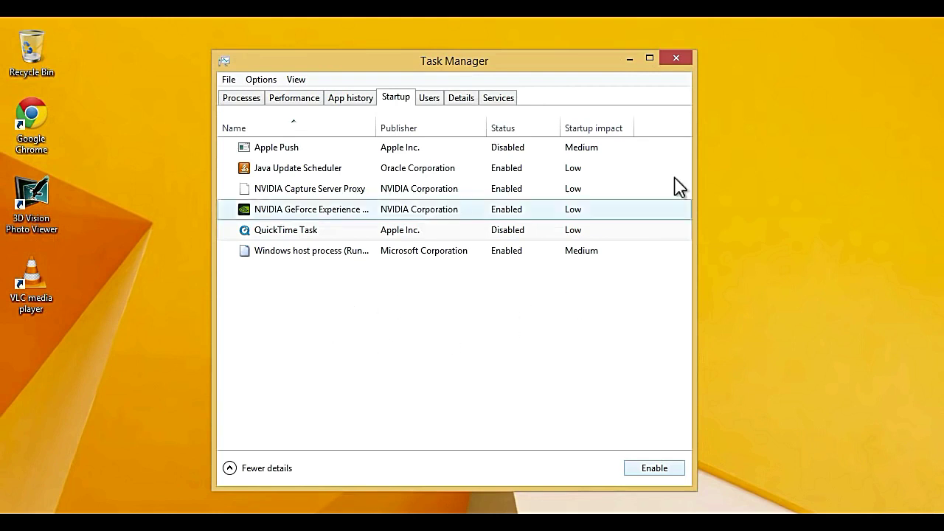
pyautogui.click(676, 59)
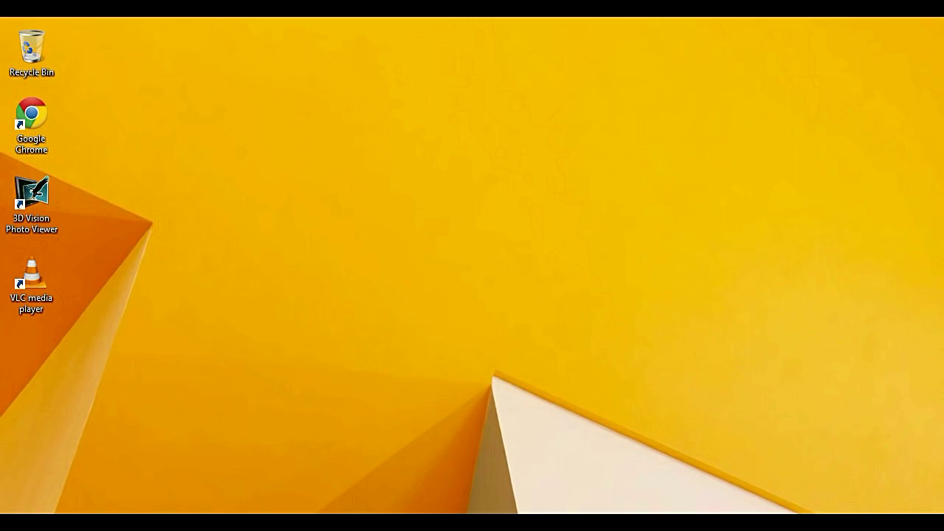
# Step: Run regedit to open the Registry Editor
pyautogui.press('super+x')
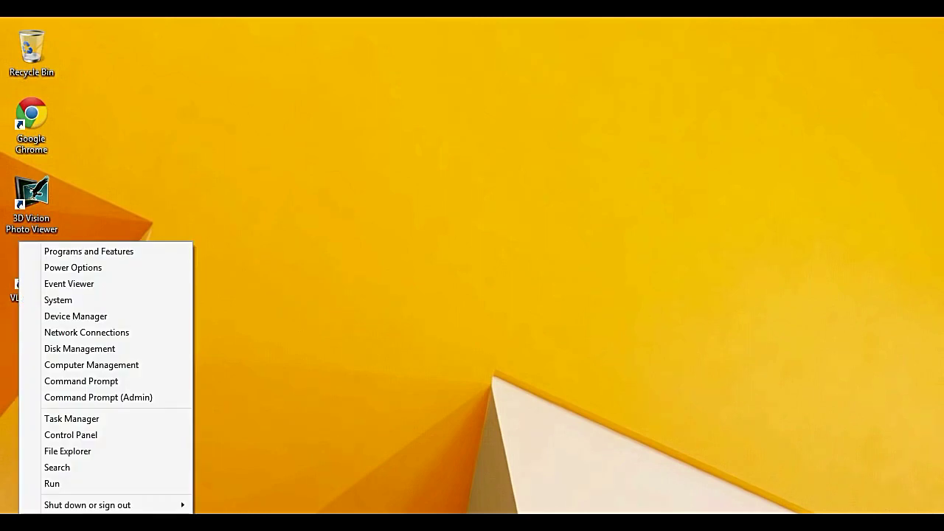
pyautogui.click(54, 484)
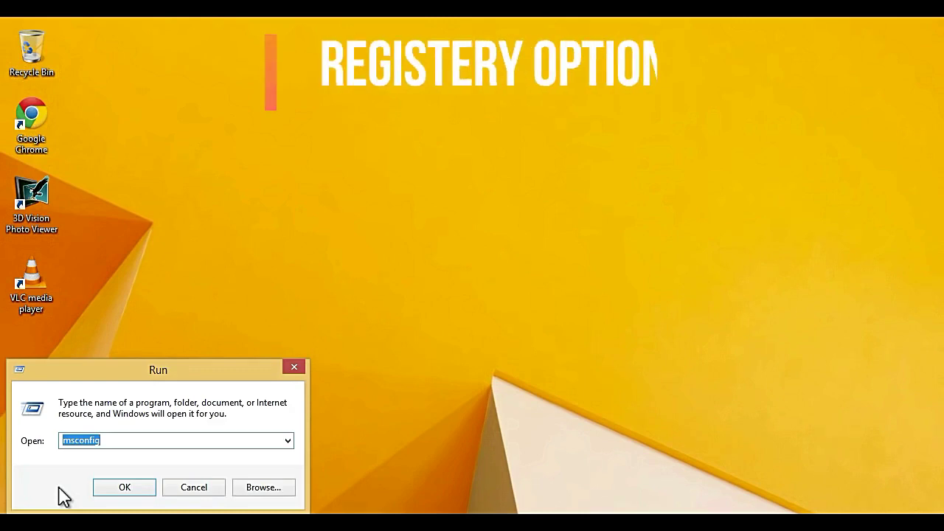
pyautogui.write('re')
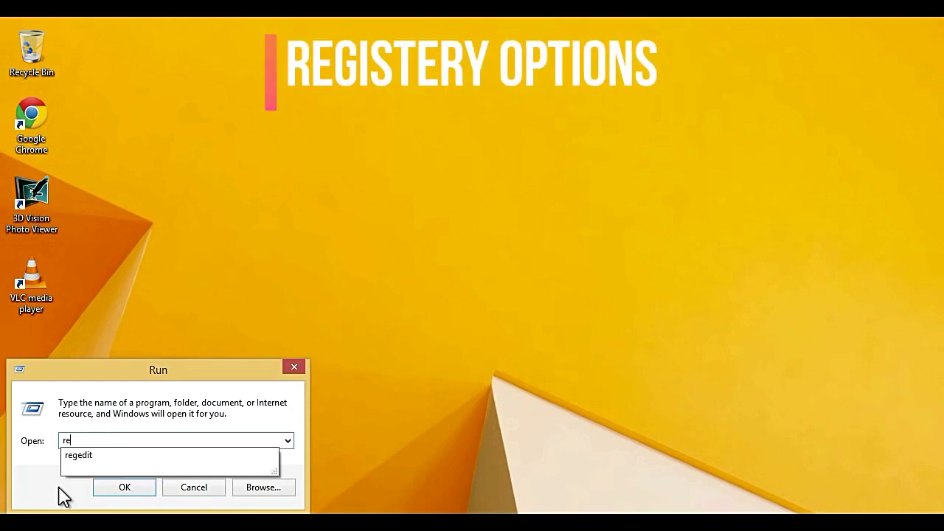
pyautogui.write('ged')
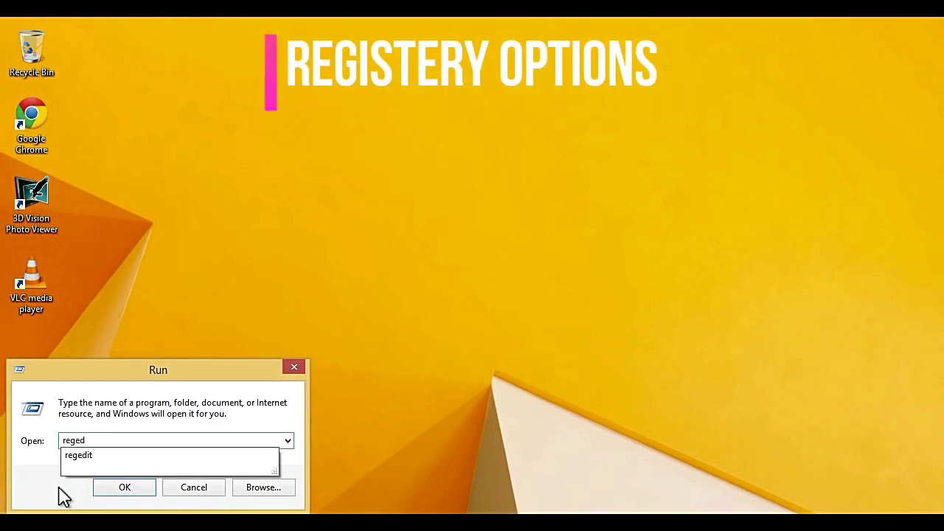
pyautogui.write('it')
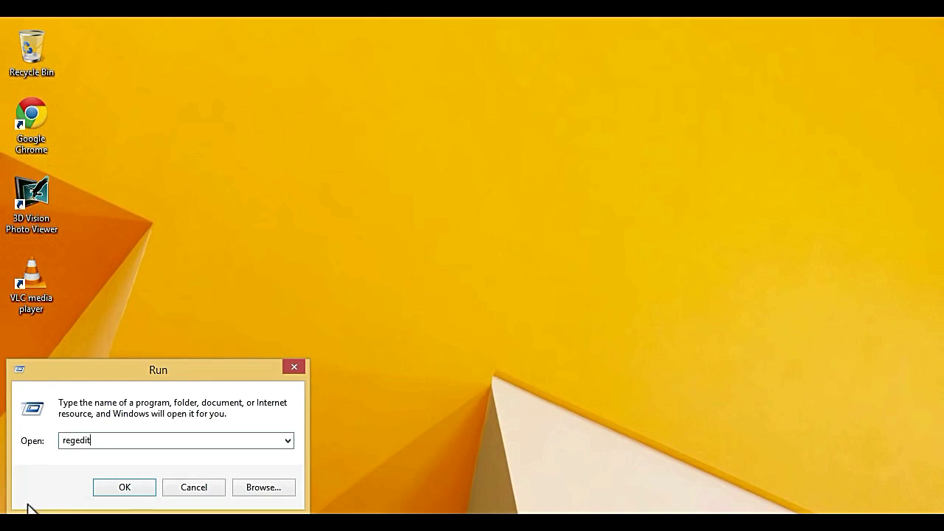
pyautogui.click(115, 488)
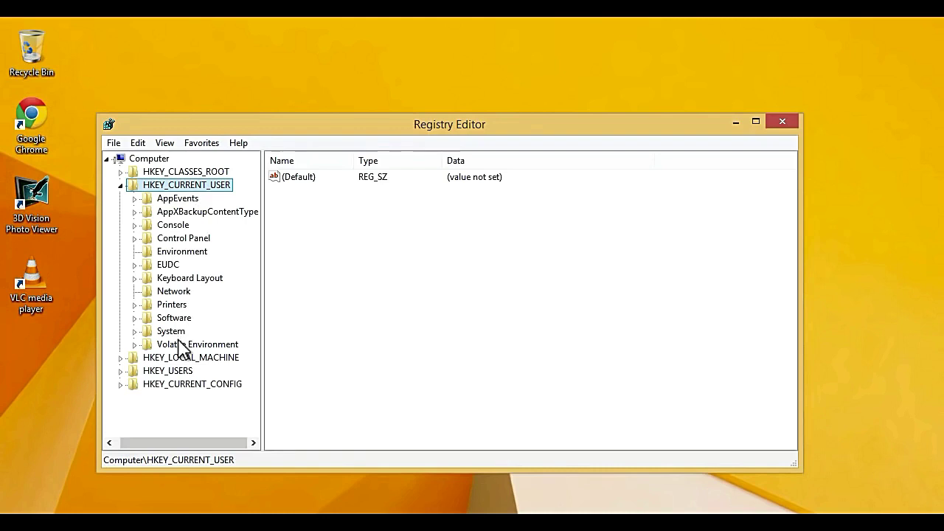
# Step: Set the MenuShowDelay value in HKEY_CURRENT_USER\Control Panel\Desktop to 10
pyautogui.click(197, 239)
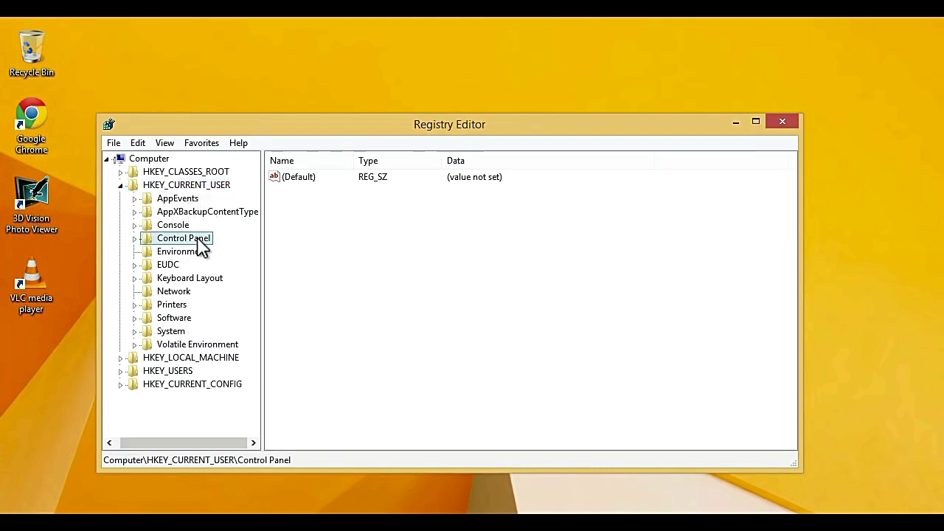
pyautogui.doubleClick(200, 243)
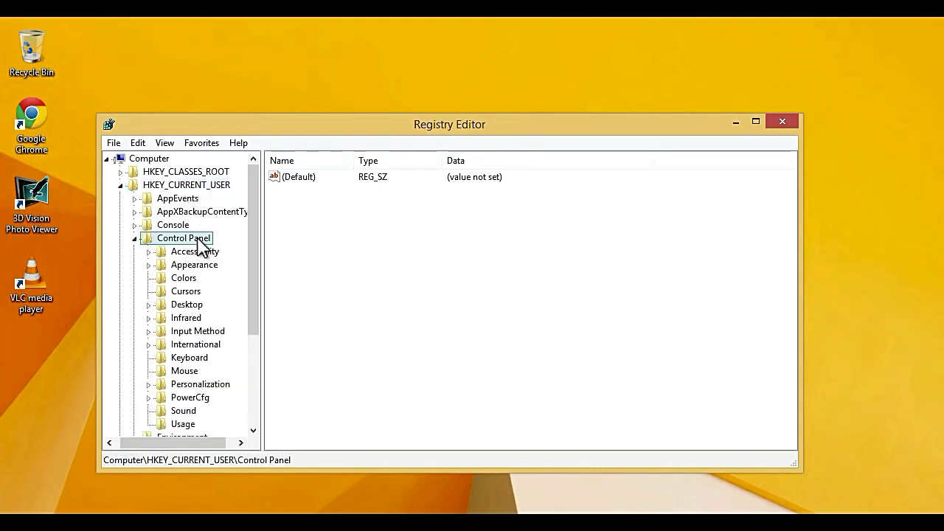
pyautogui.doubleClick(196, 308)
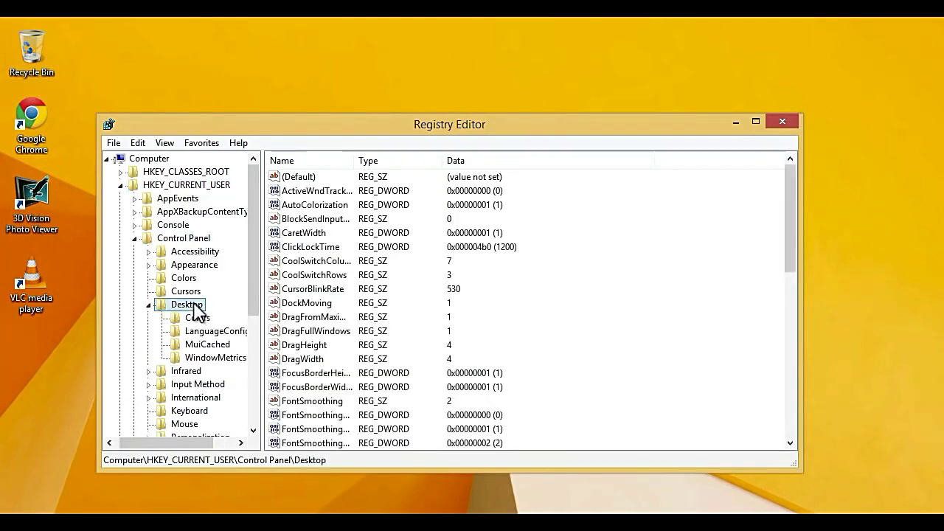
pyautogui.click(319, 293)
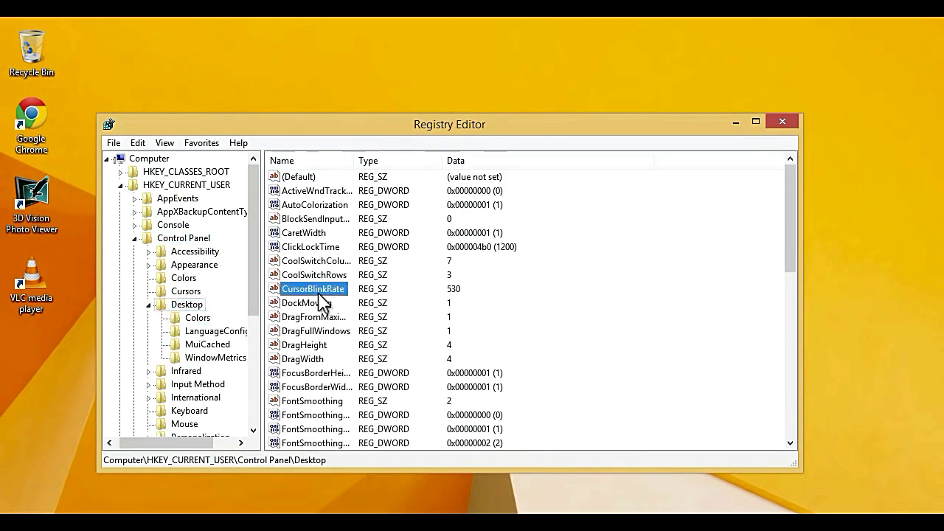
pyautogui.scroll(-6, 319, 295)
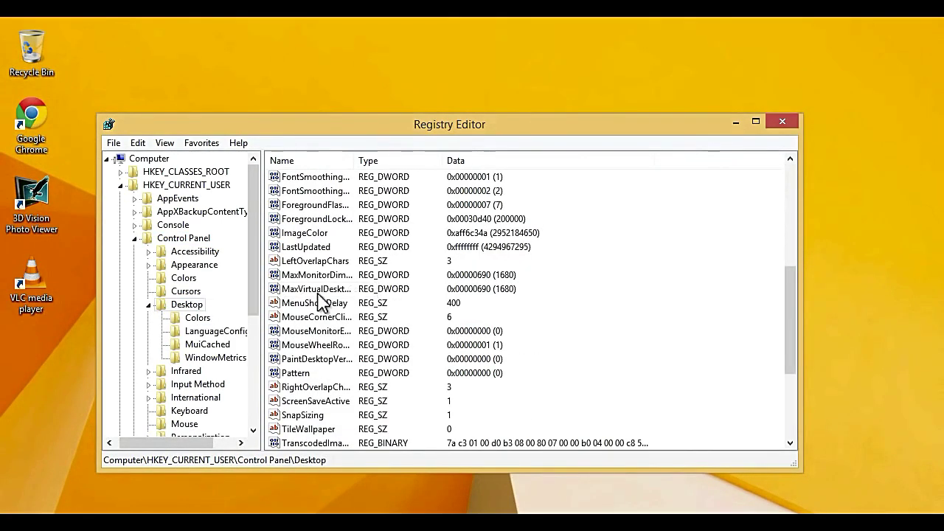
pyautogui.click(322, 308)
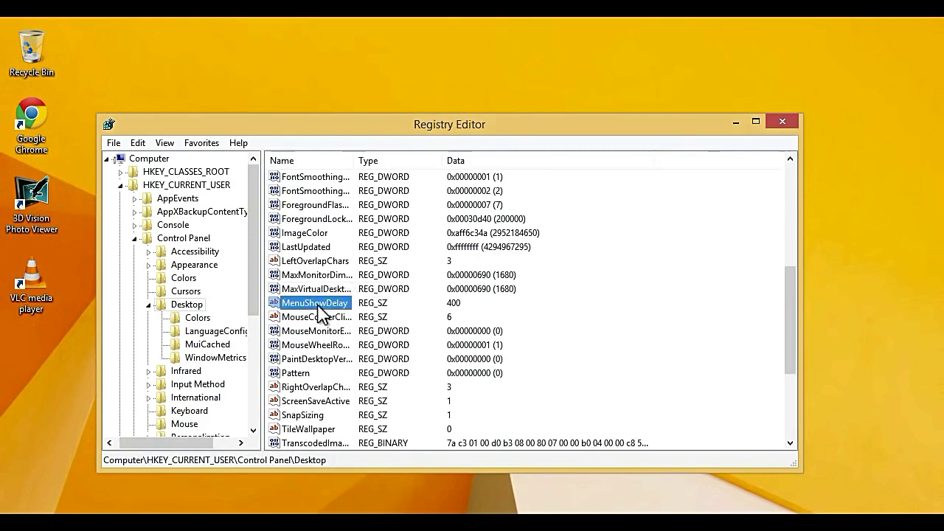
pyautogui.doubleClick(319, 306)
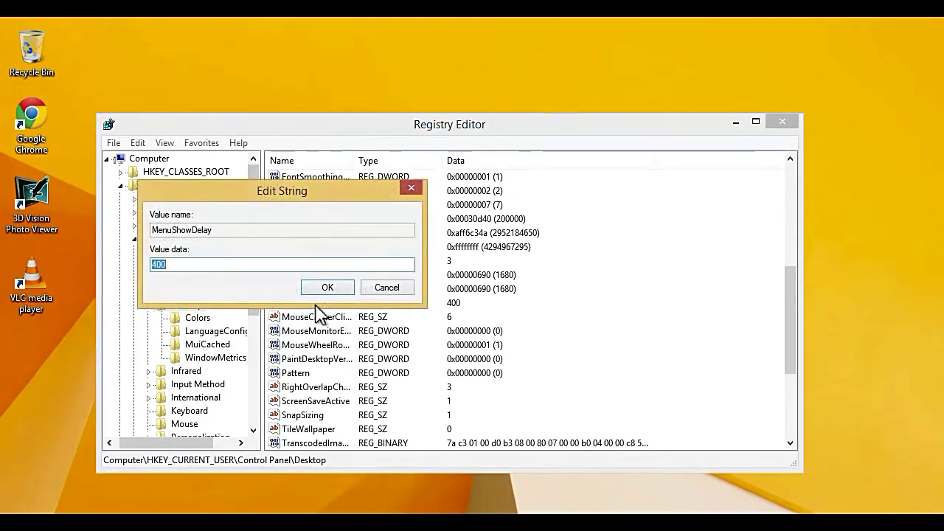
pyautogui.moveTo(185, 264); pyautogui.dragTo(121, 273)
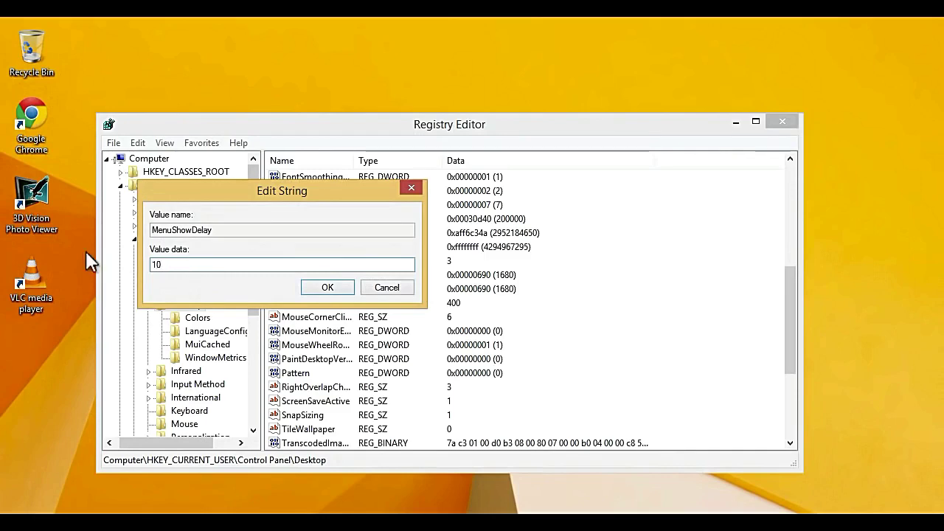
pyautogui.click(338, 292)
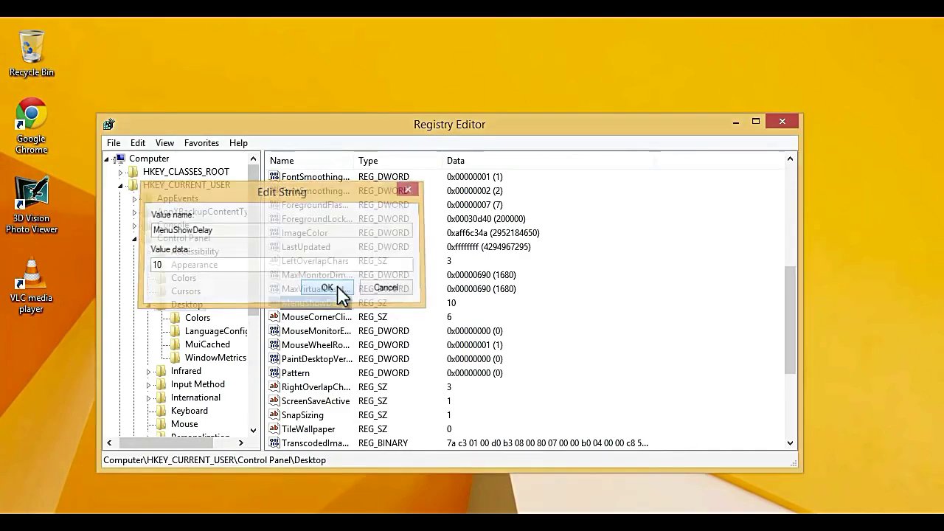
# Step: Set the MouseHoverTime value in HKEY_CURRENT_USER\Control Panel\Mouse to 10 and close the Registry Editor
pyautogui.click(148, 306)
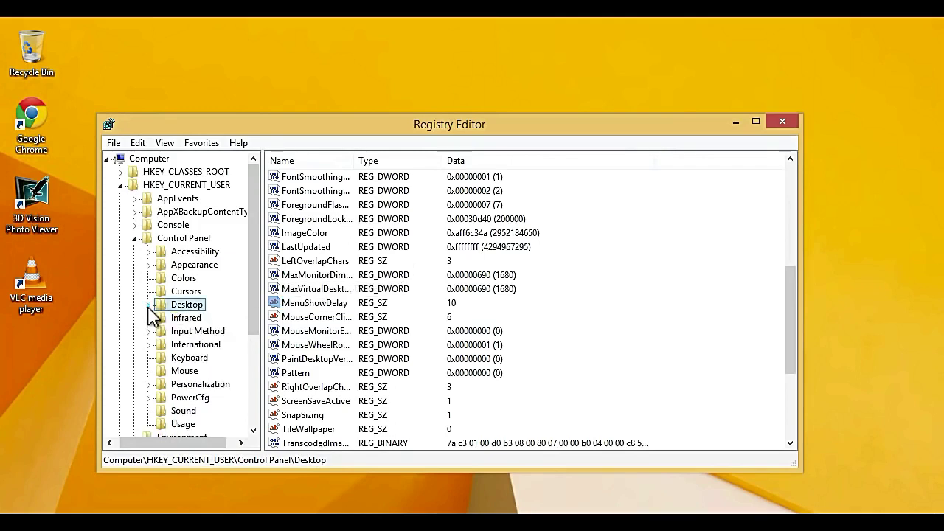
pyautogui.click(185, 372)
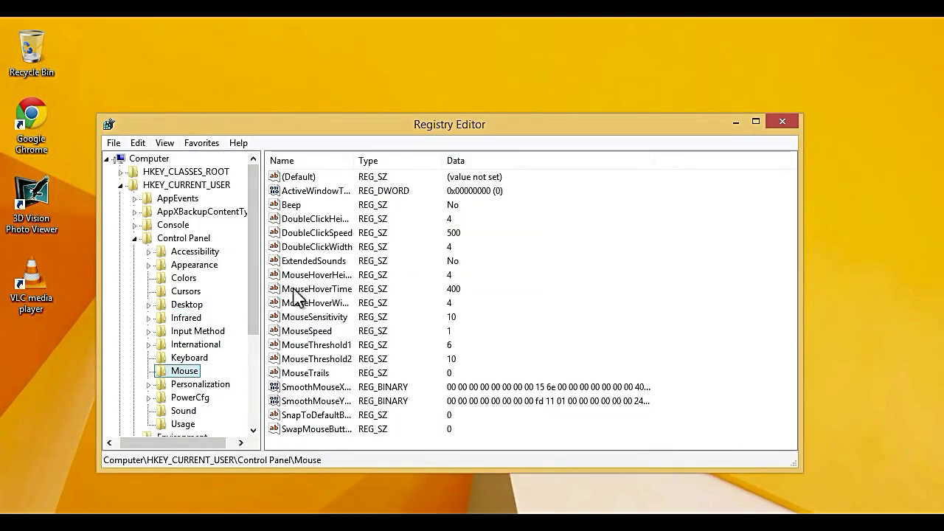
pyautogui.click(310, 290)
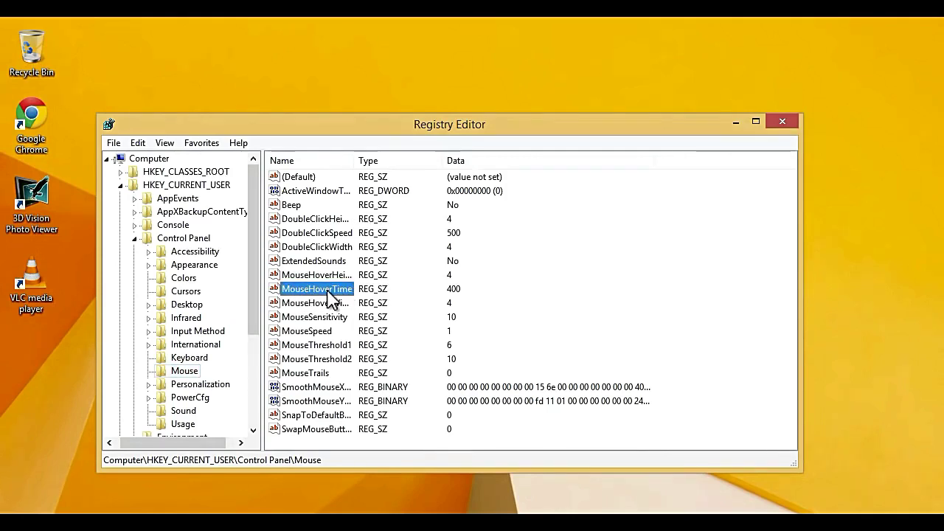
pyautogui.doubleClick(328, 292)
pyautogui.click(226, 267)
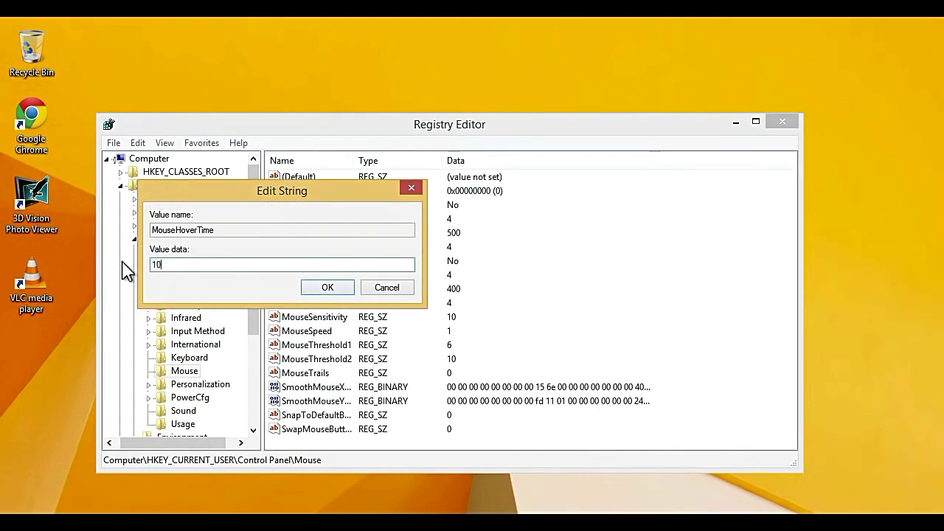
pyautogui.write('10')
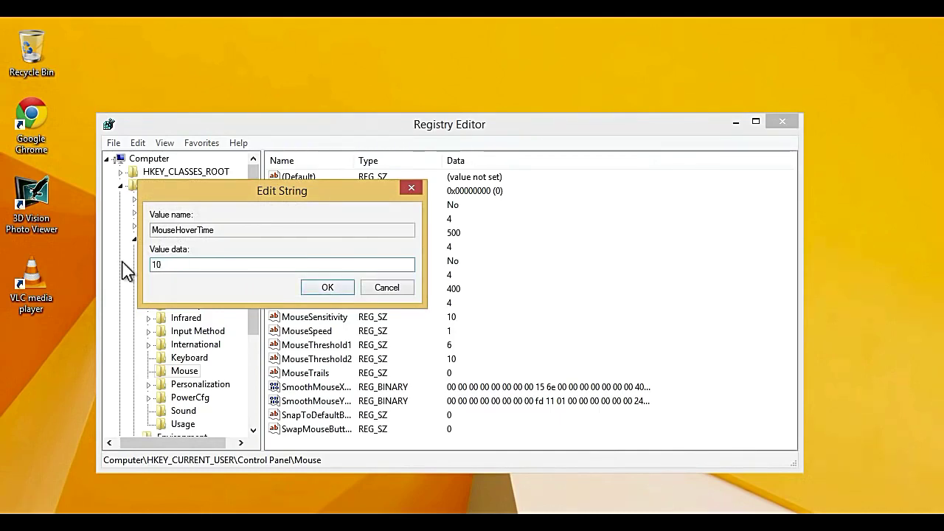
pyautogui.click(329, 288)
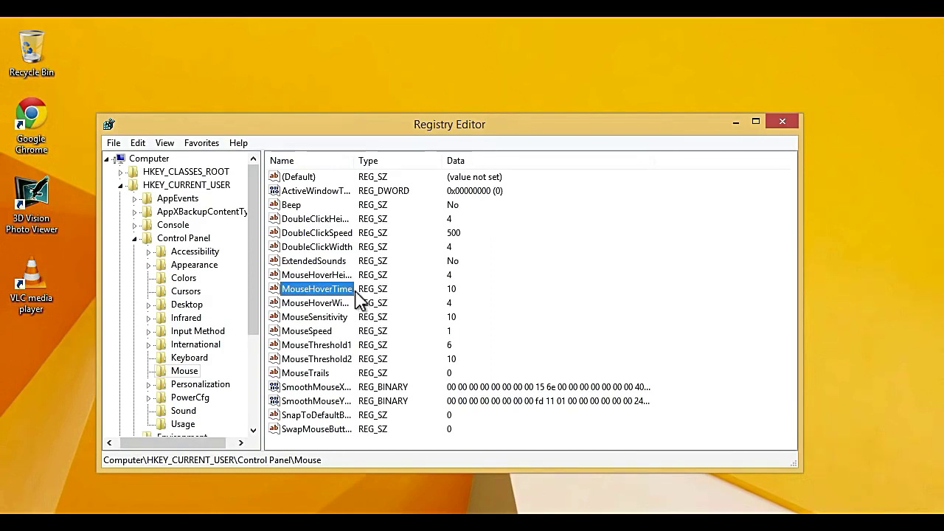
pyautogui.click(782, 122)
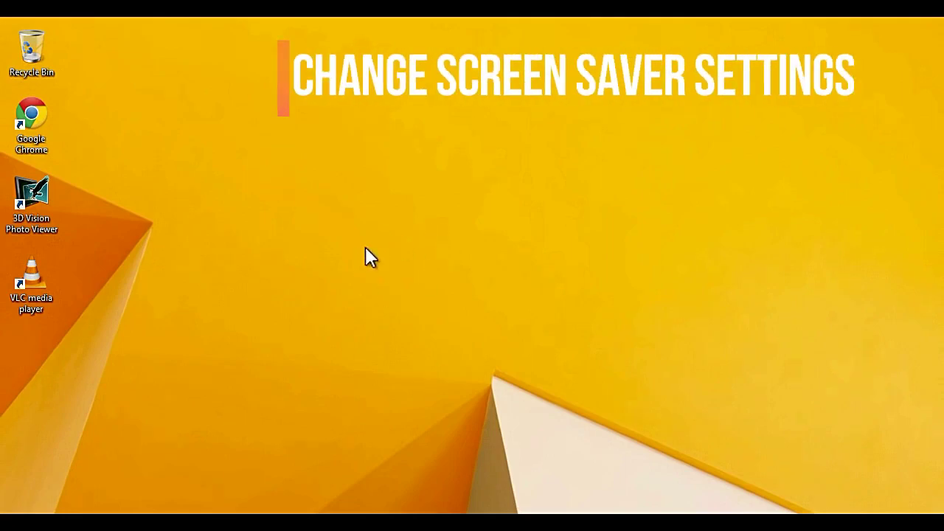
# Step: Open the desktop's Personalization settings and set the screen saver to (None)
pyautogui.rightClick(406, 260)
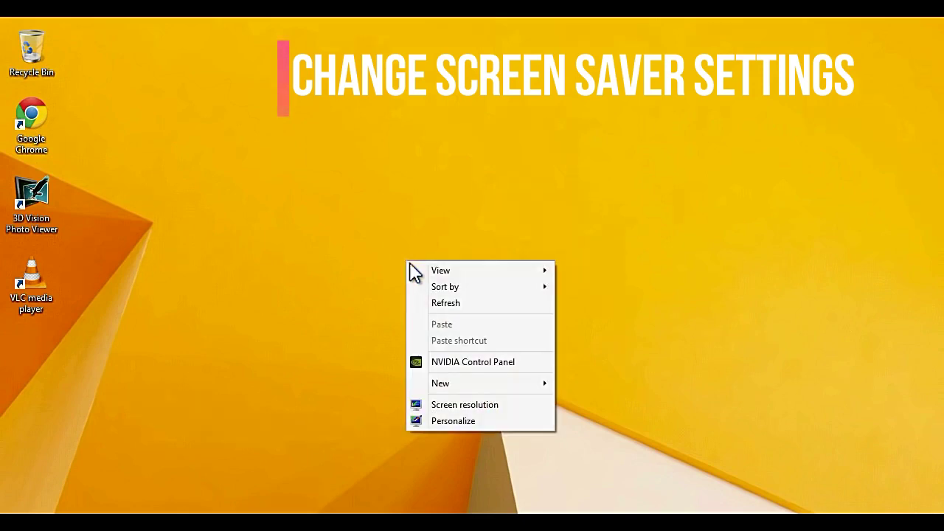
pyautogui.click(456, 421)
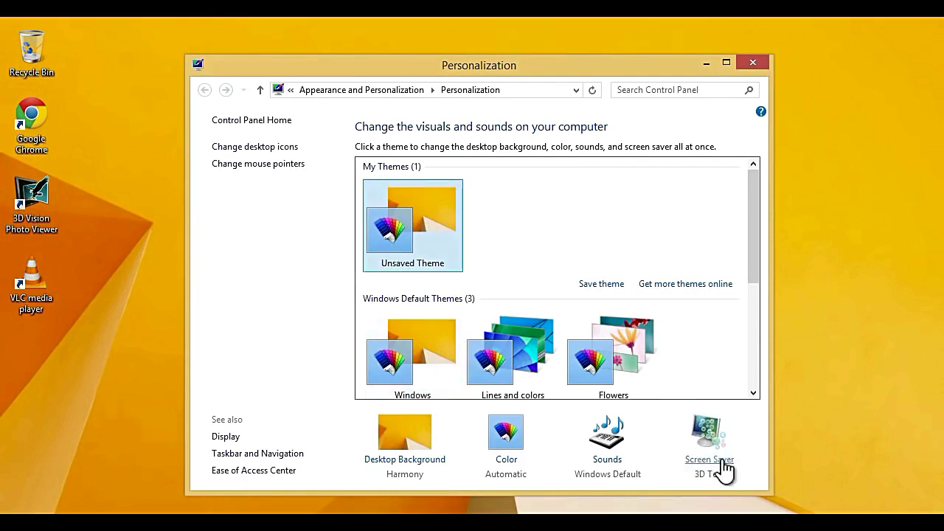
pyautogui.click(708, 441)
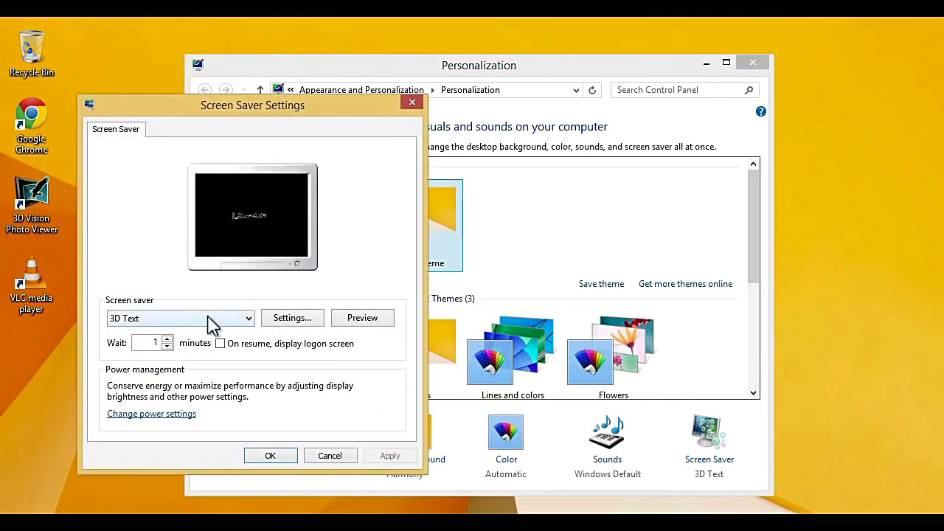
pyautogui.click(248, 321)
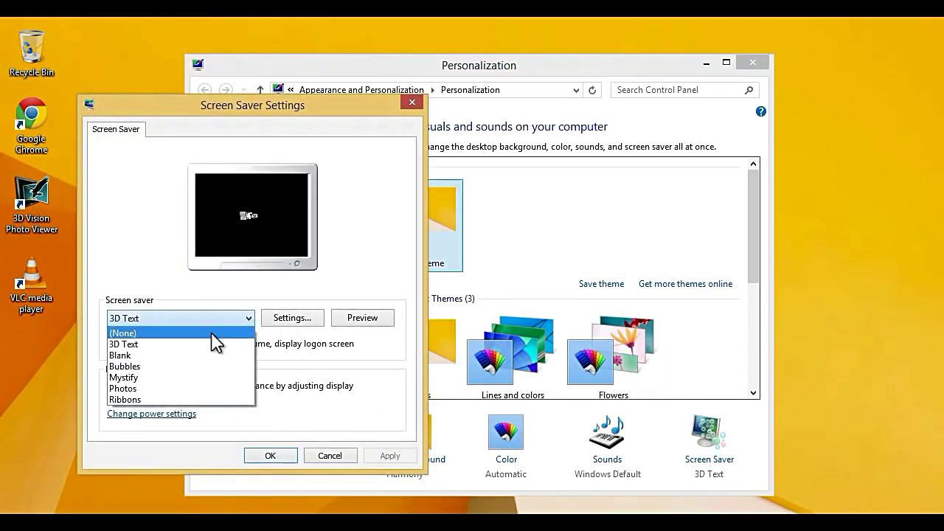
pyautogui.click(140, 335)
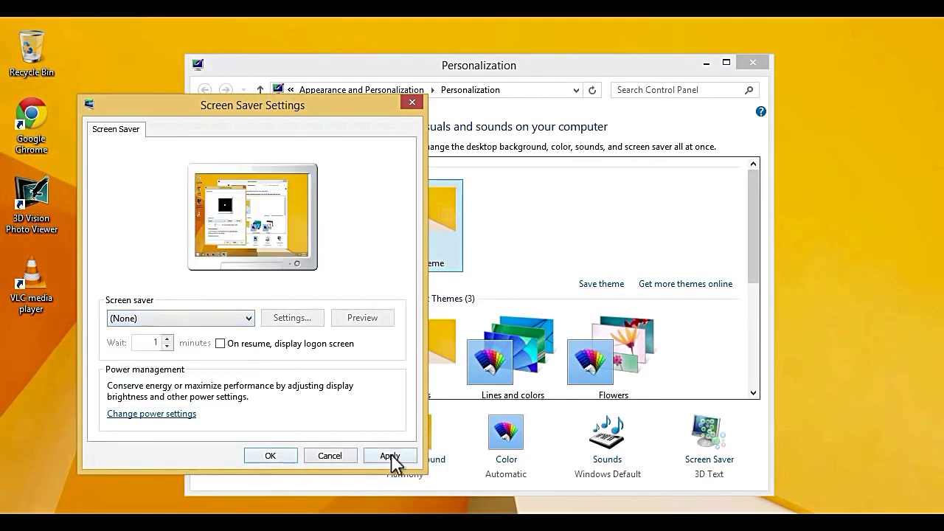
pyautogui.click(391, 457)
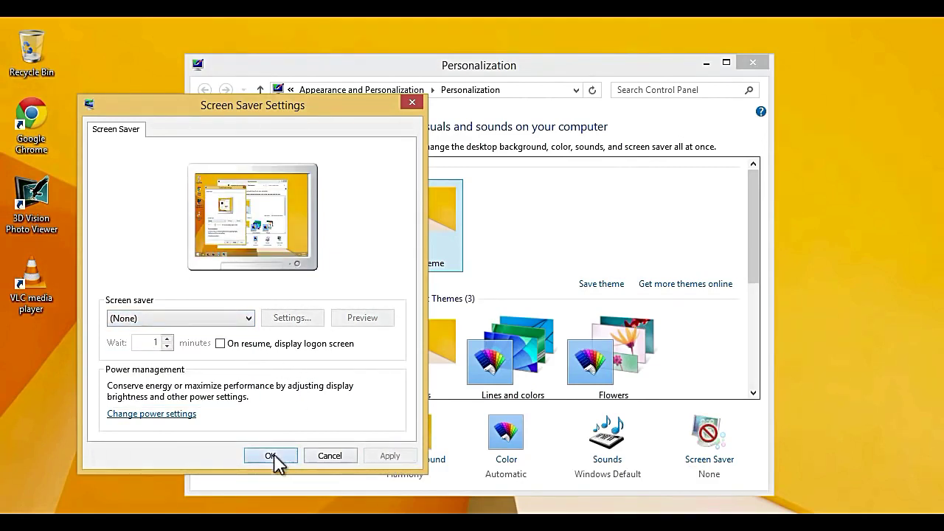
pyautogui.click(271, 458)
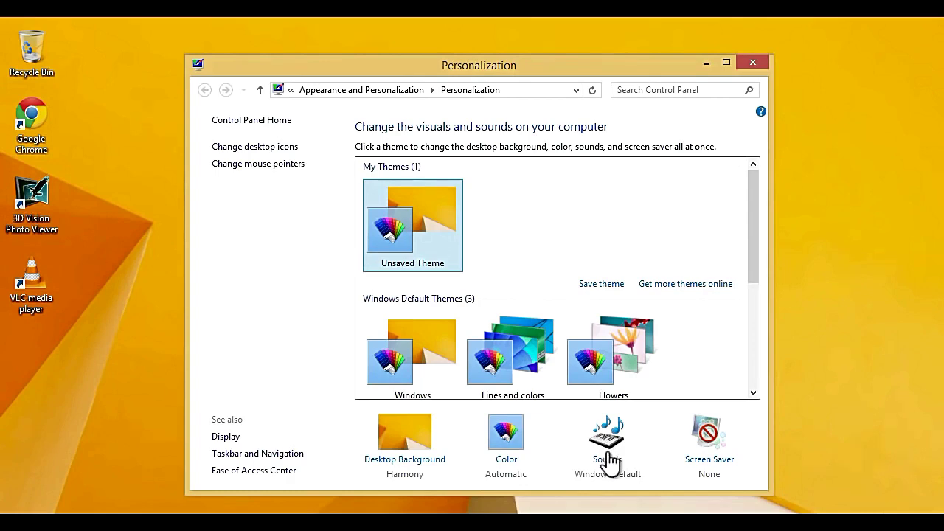
# Step: Change the Windows sound scheme to No Sounds and close the Personalization window
pyautogui.click(608, 444)
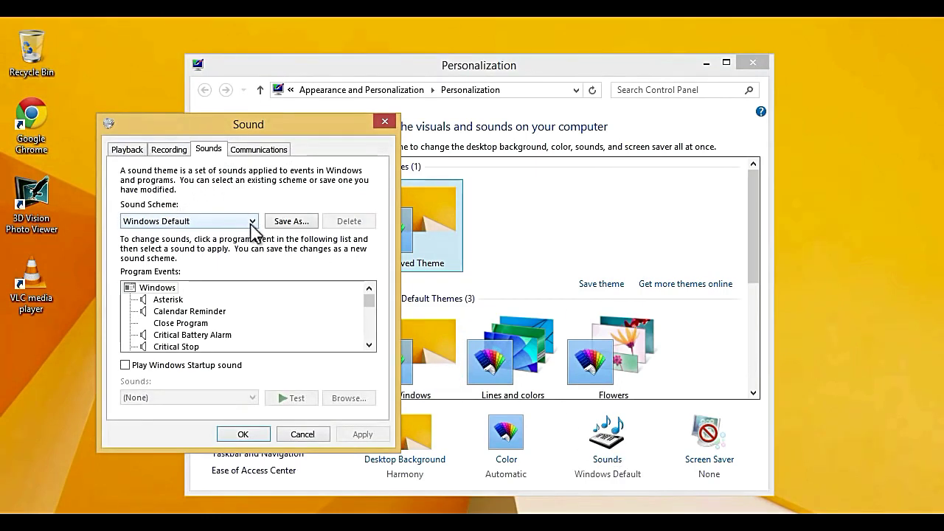
pyautogui.click(252, 222)
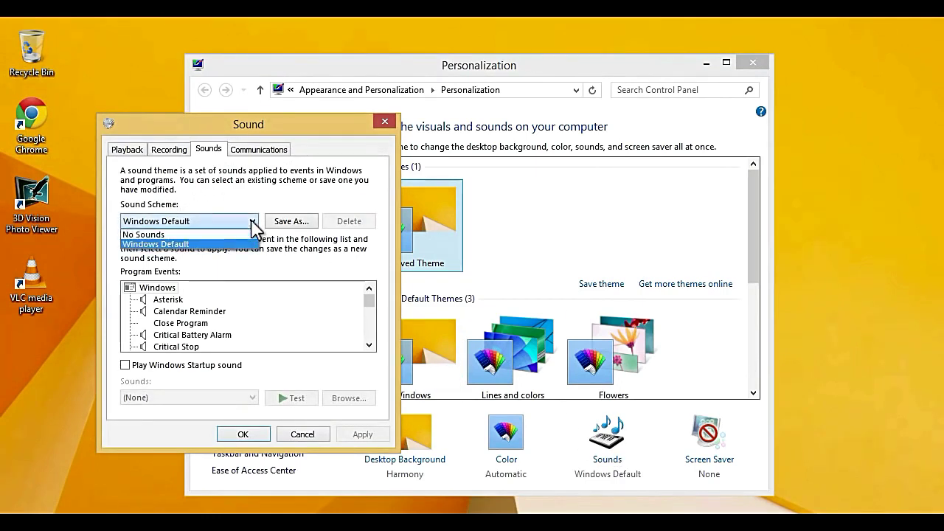
pyautogui.click(219, 235)
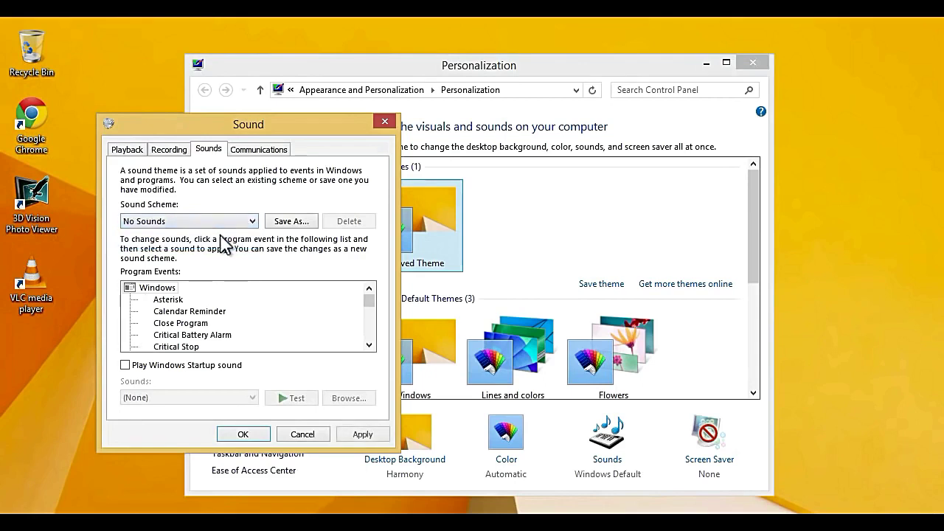
pyautogui.click(362, 434)
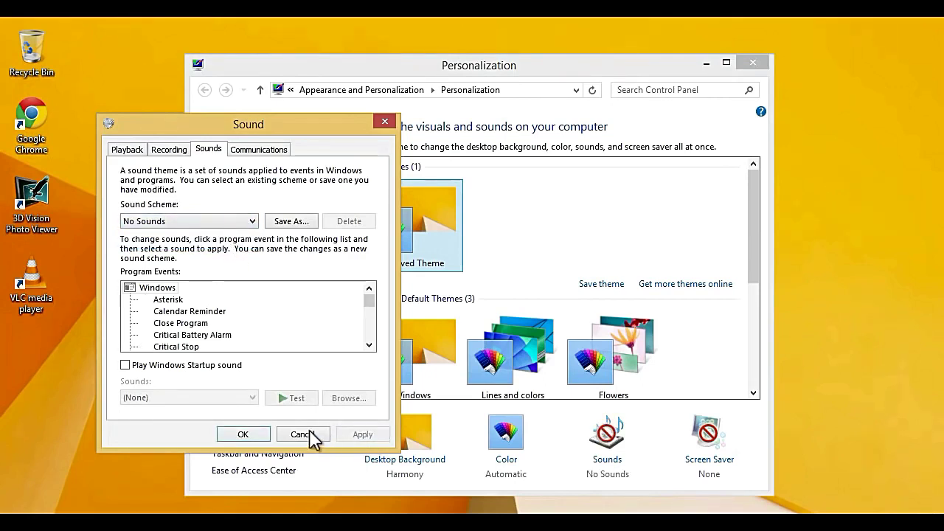
pyautogui.click(250, 434)
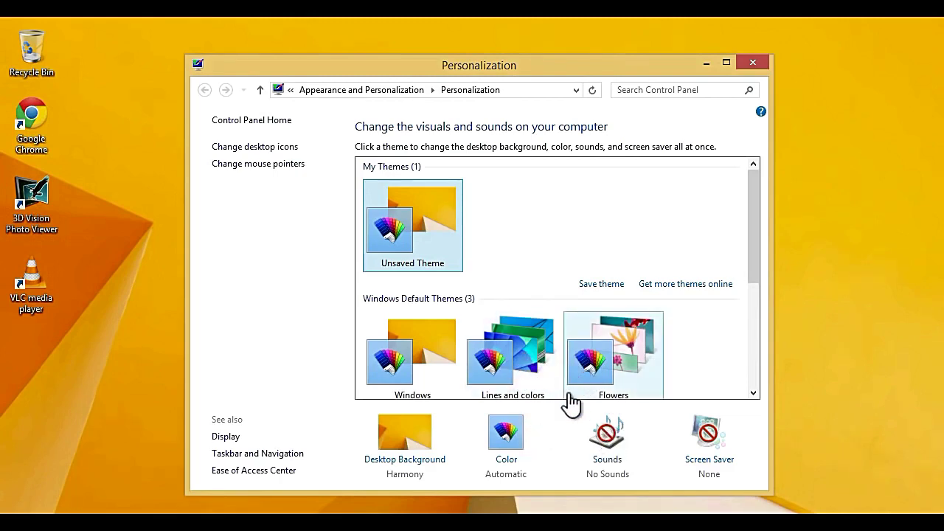
pyautogui.click(753, 62)
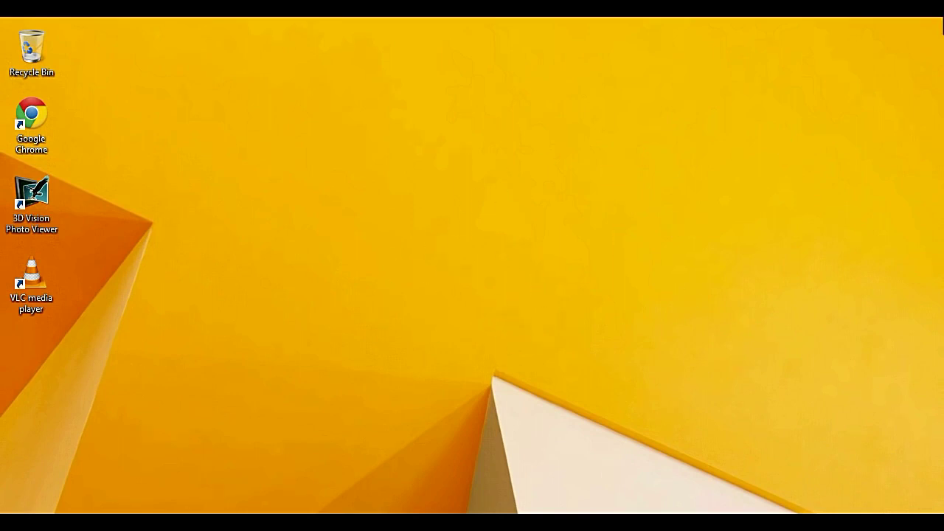
# Step: Search Windows for "system" and open the advanced system settings' Performance Options at the visual effects
pyautogui.moveTo(943, 22)
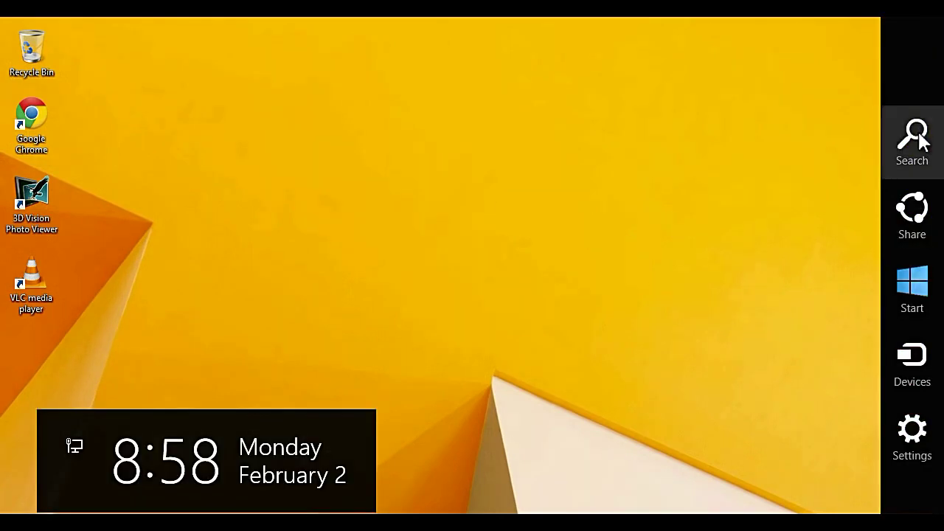
pyautogui.click(918, 138)
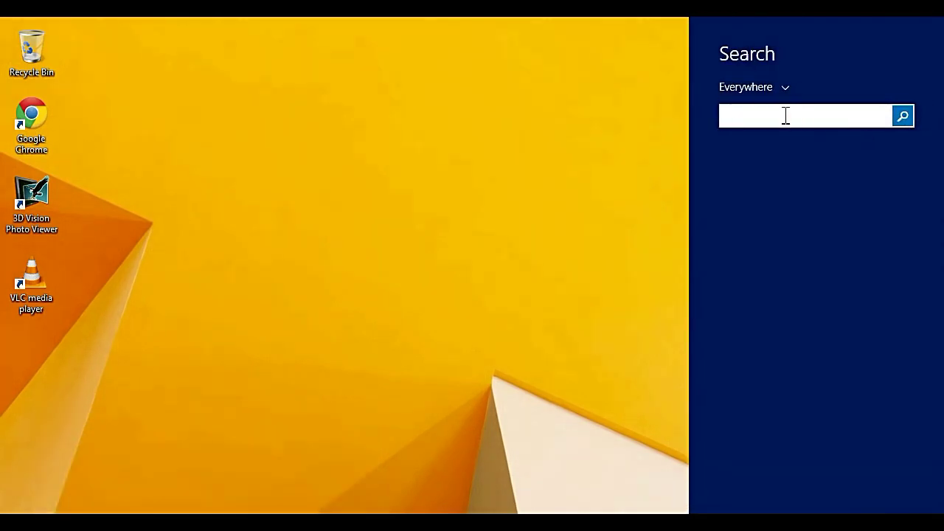
pyautogui.write('system')
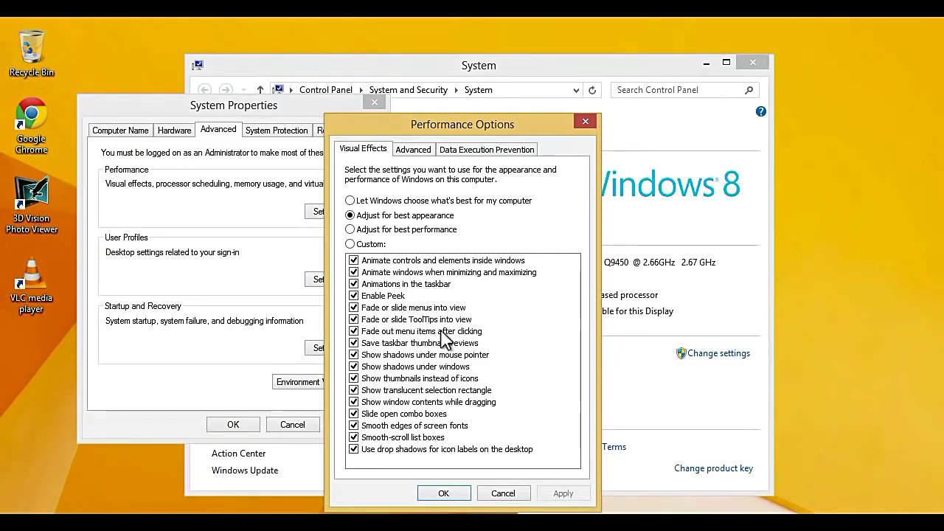
# Step: Set custom visual effects with only "Show shadows under mouse pointer" enabled, apply them, and close the Performance Options, System Properties and System windows
pyautogui.click(349, 230)
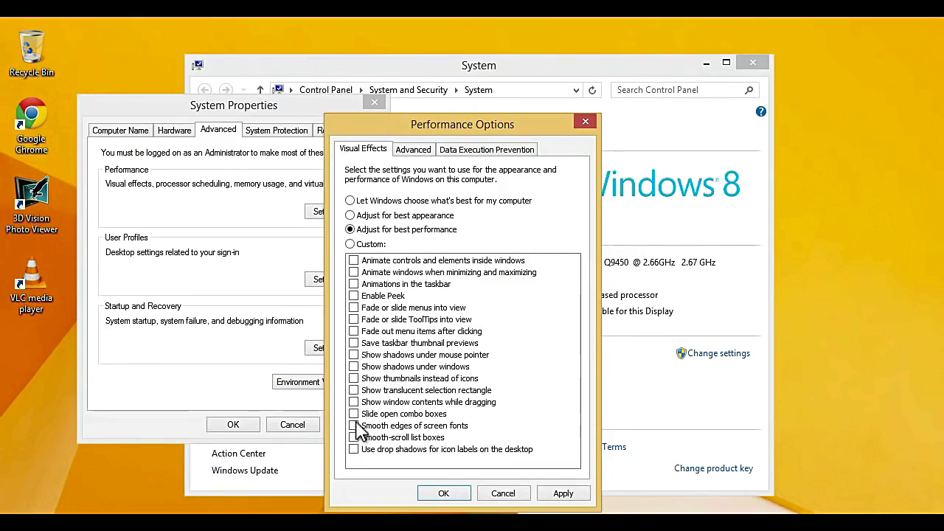
pyautogui.click(354, 355)
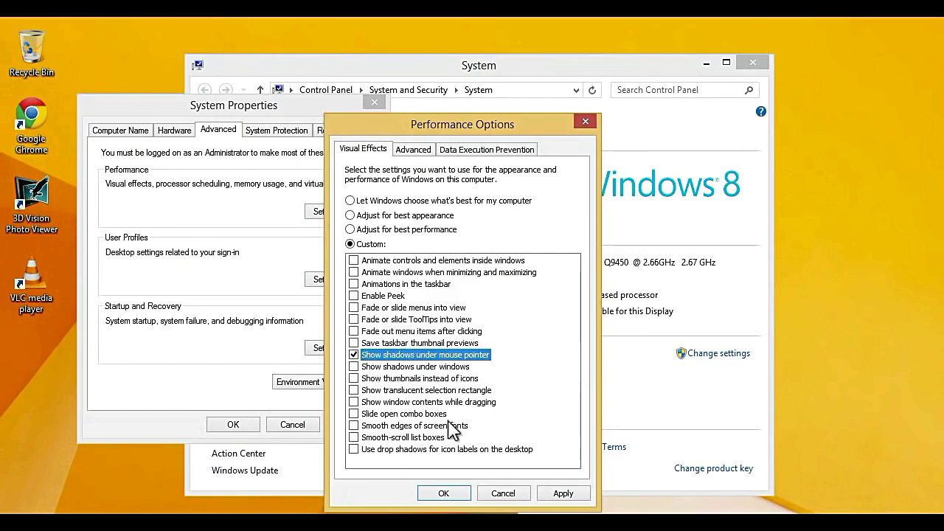
pyautogui.click(350, 229)
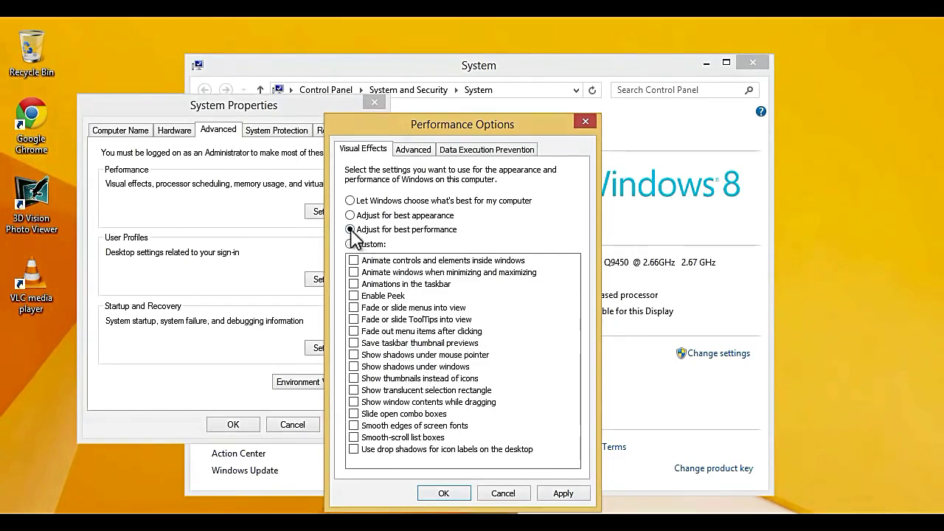
pyautogui.click(351, 244)
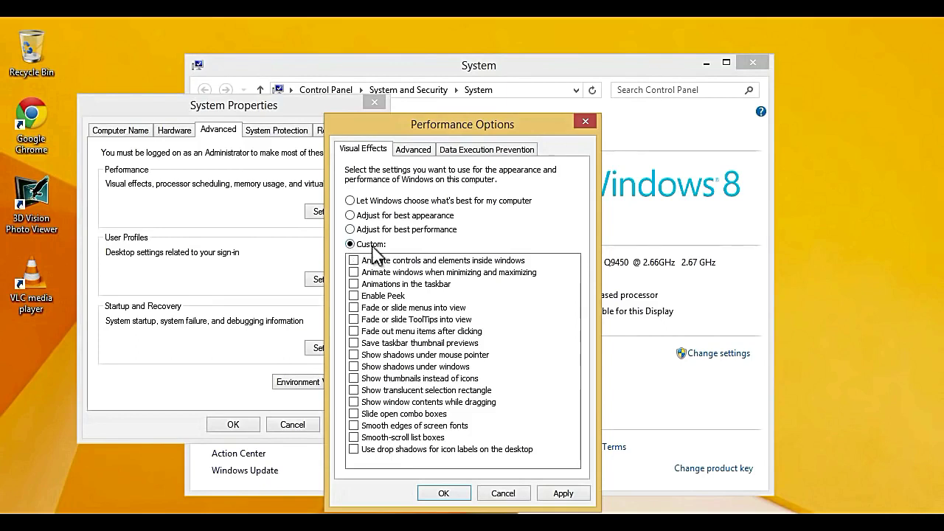
pyautogui.click(367, 357)
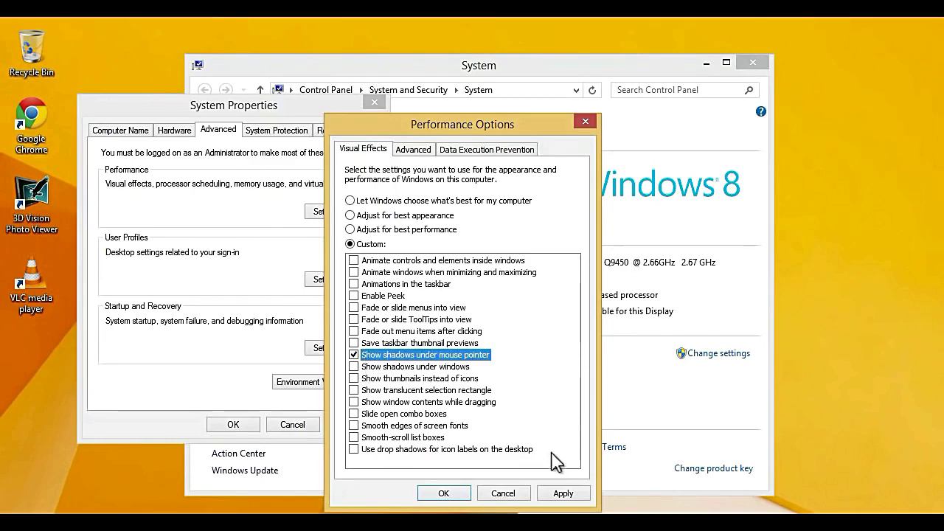
pyautogui.click(563, 493)
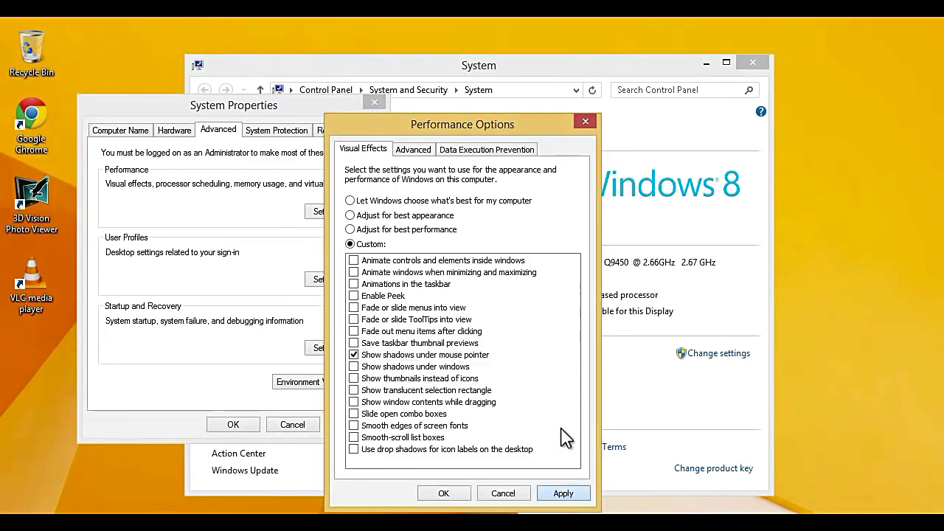
pyautogui.click(444, 493)
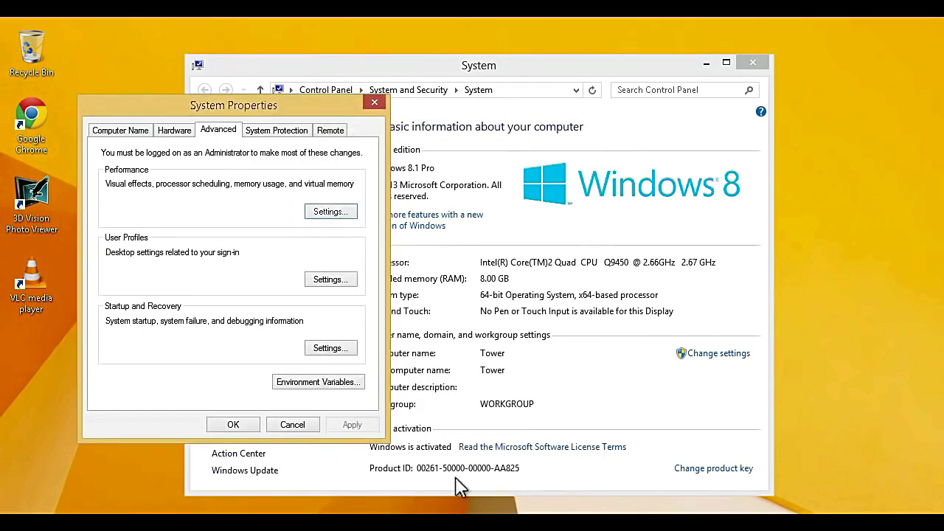
pyautogui.click(233, 425)
pyautogui.click(753, 64)
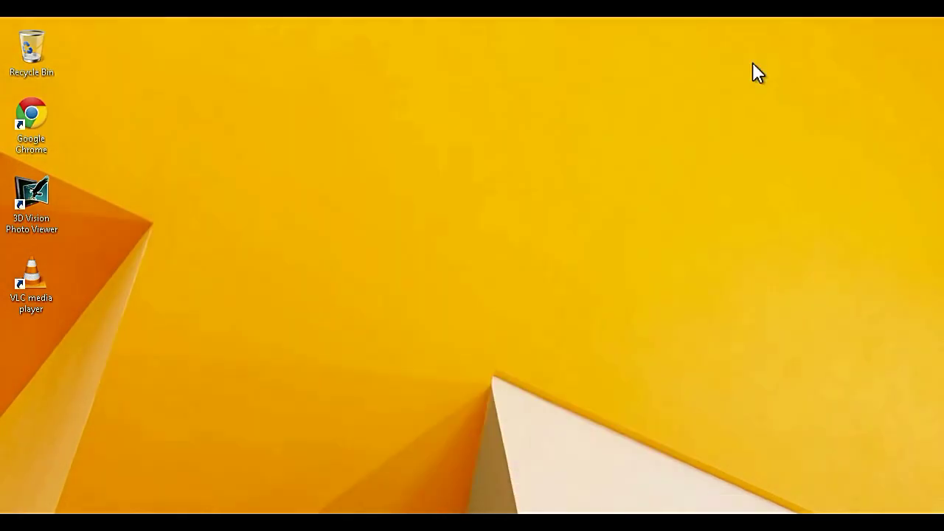